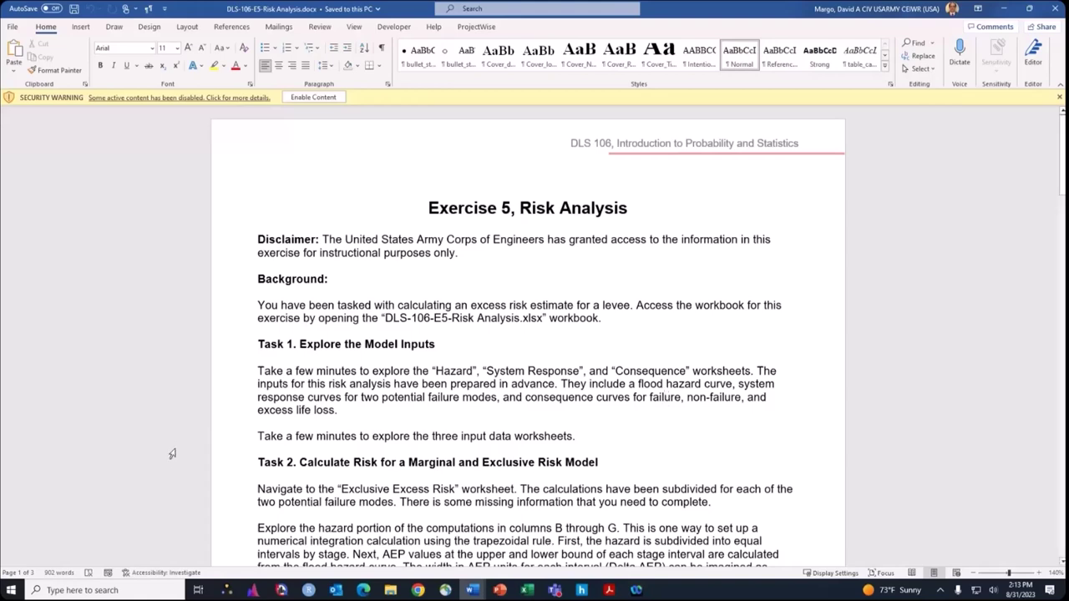
# Step: Read through the Exercise 5, Risk Analysis instructions, from the background and Task 1 through Task 4
pyautogui.scroll(-3, 443, 312)
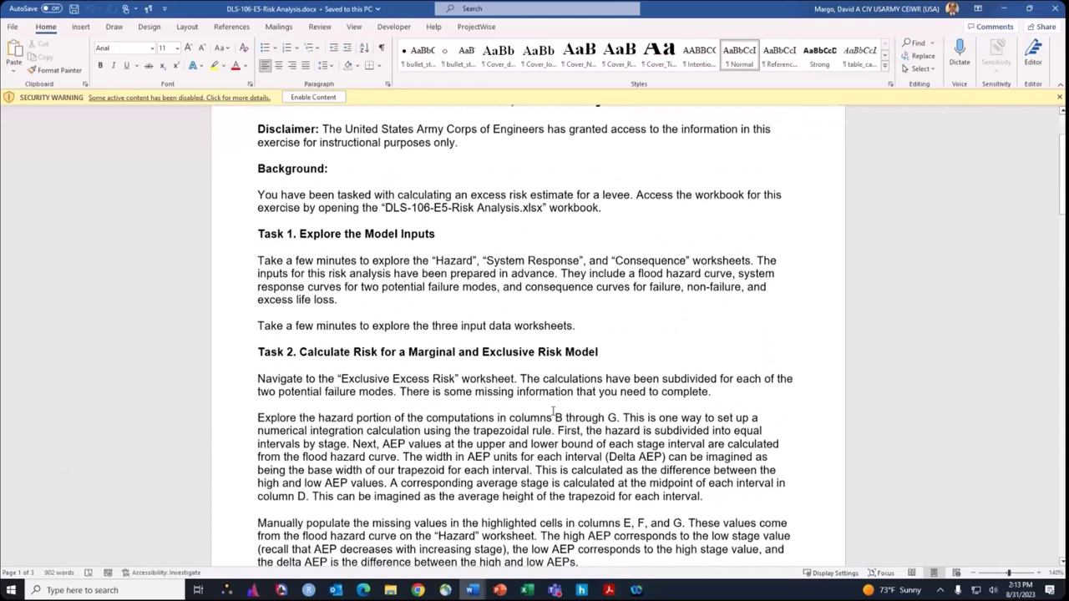
pyautogui.scroll(-5, 553, 411)
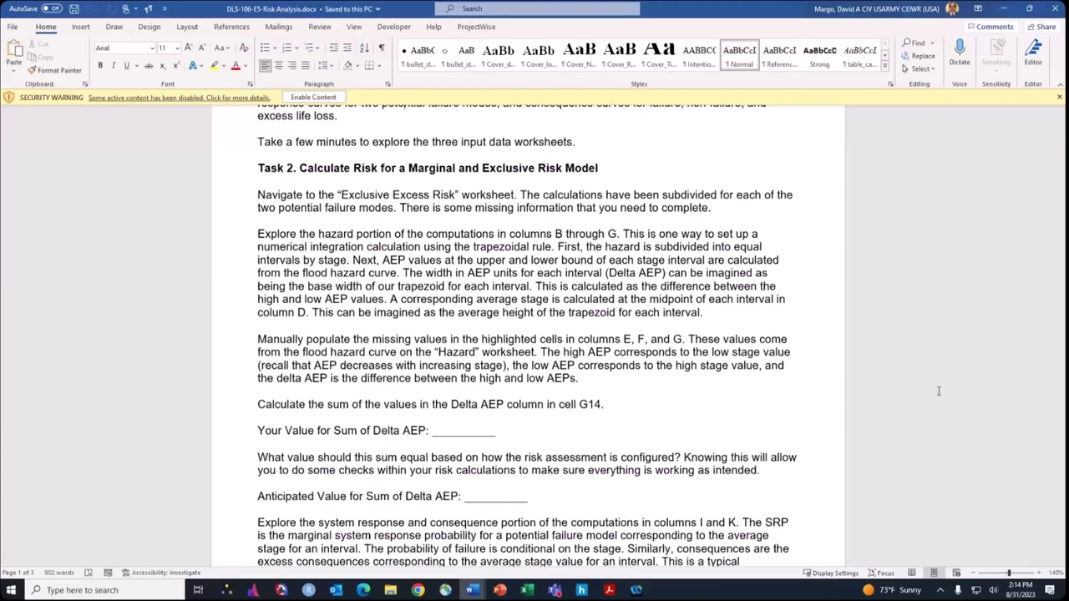
pyautogui.scroll(-8, 727, 446)
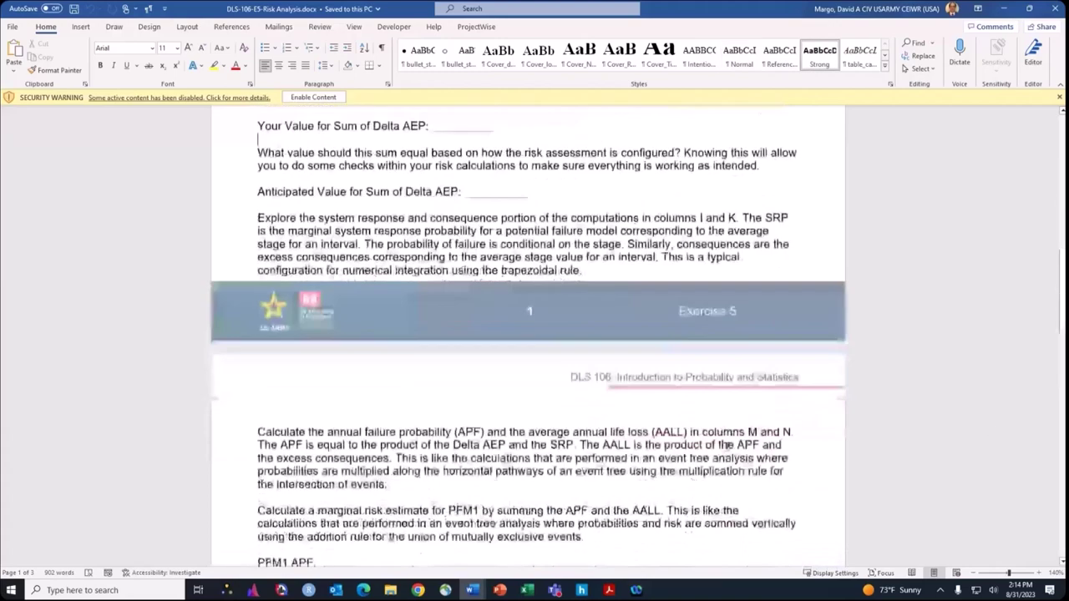
pyautogui.scroll(-5, 728, 447)
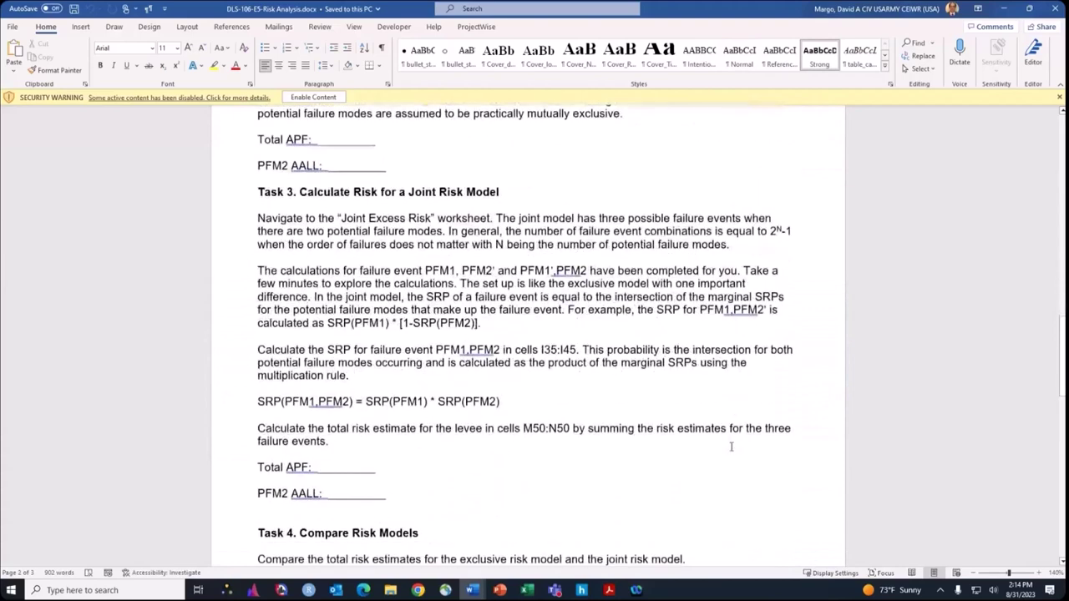
pyautogui.scroll(-1, 732, 447)
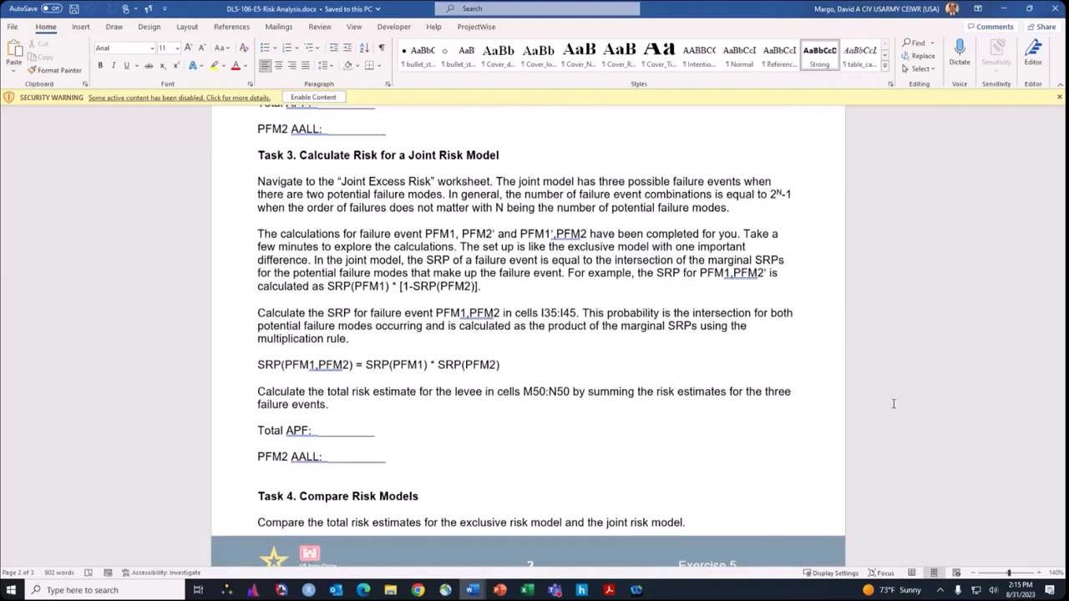
pyautogui.click(663, 395)
pyautogui.scroll(-4, 768, 460)
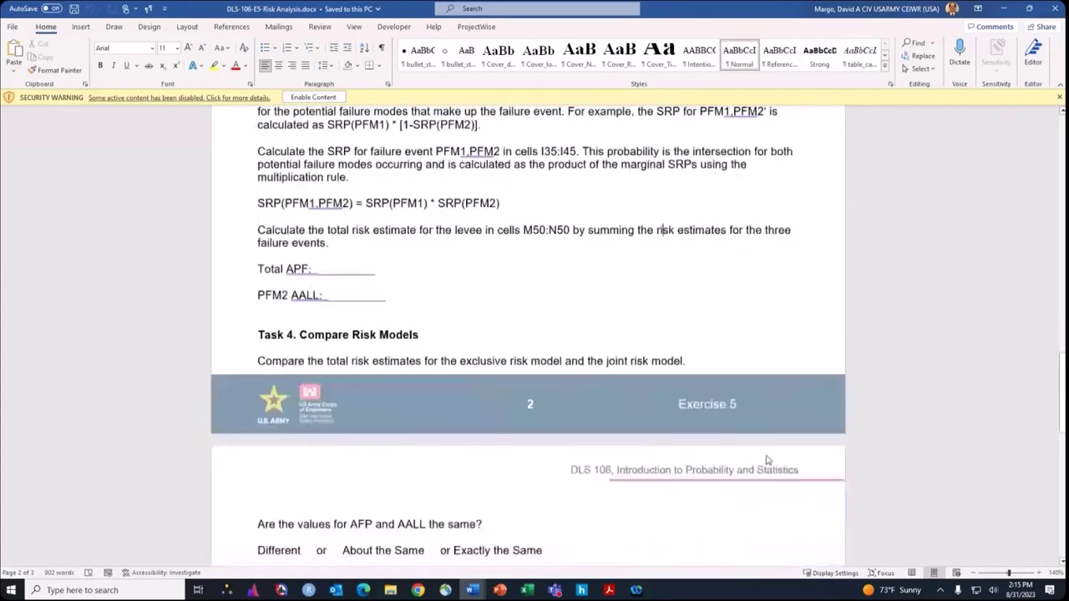
pyautogui.scroll(3, 806, 470)
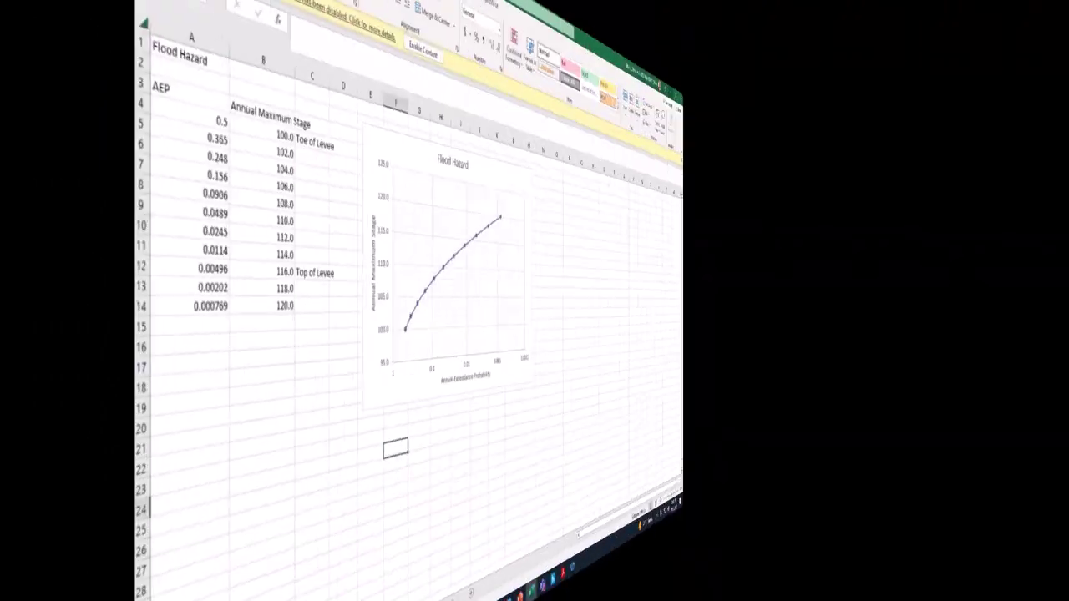
# Step: Switch to the risk analysis solution workbook in Excel and examine the first AEP and stage pair on the Hazard worksheet
pyautogui.hotkey('alt', 'Tab')
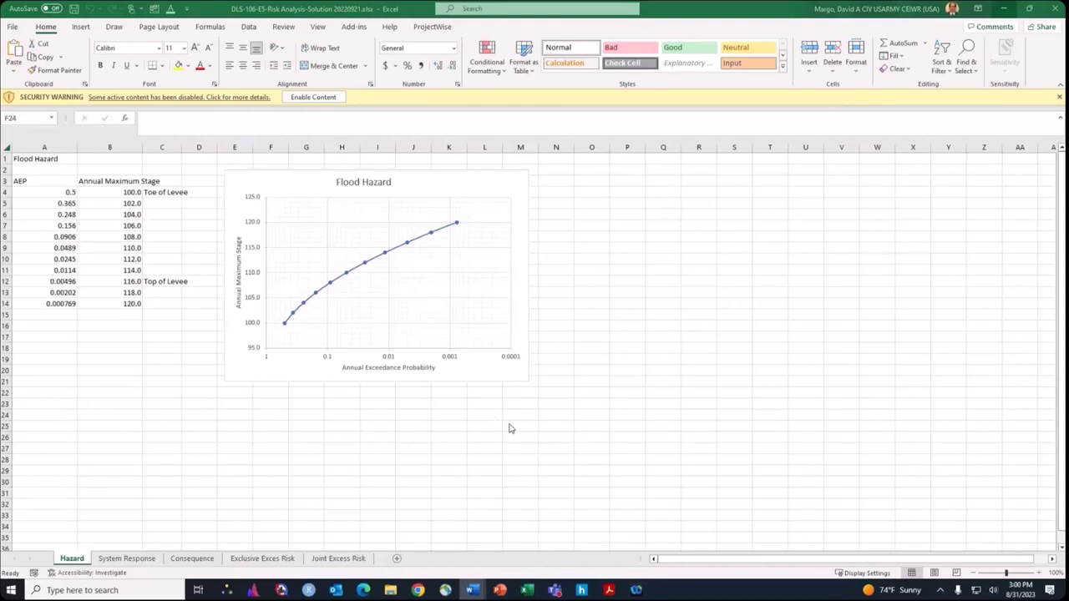
pyautogui.click(604, 415)
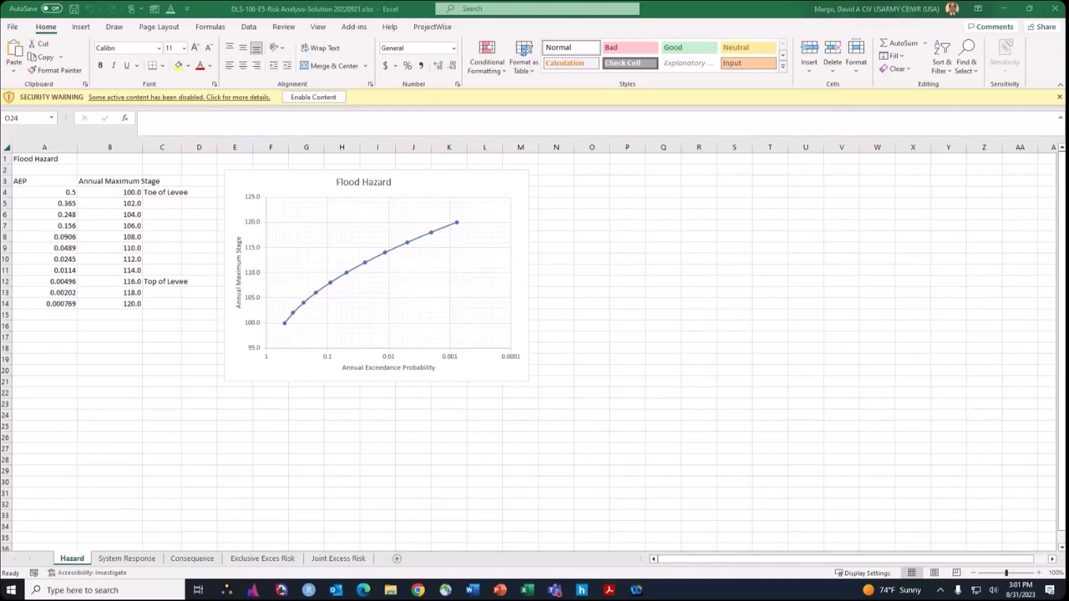
pyautogui.click(65, 193)
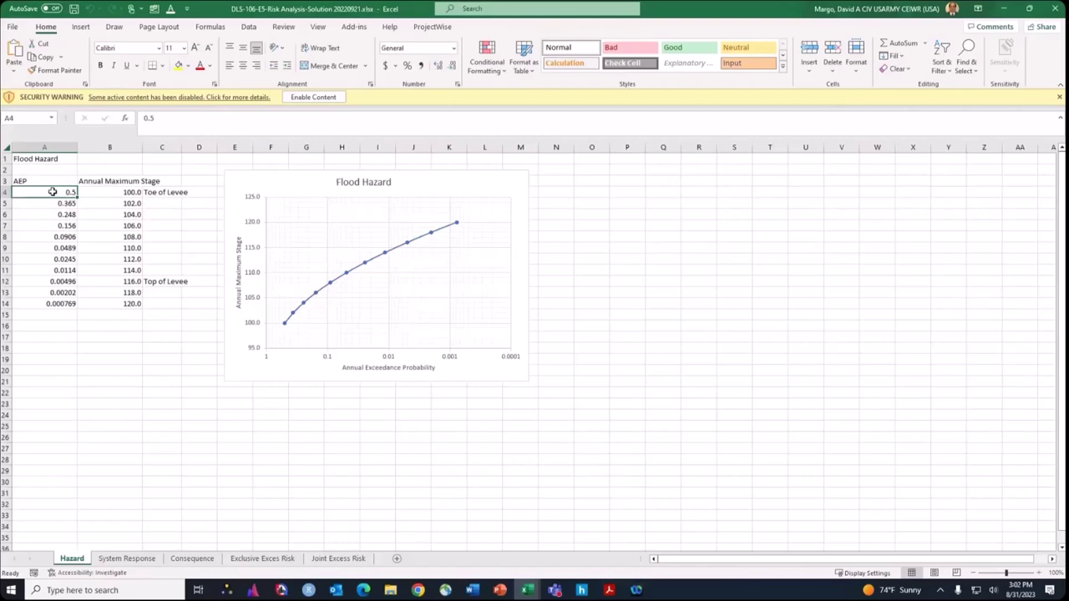
pyautogui.moveTo(56, 193); pyautogui.dragTo(110, 192)
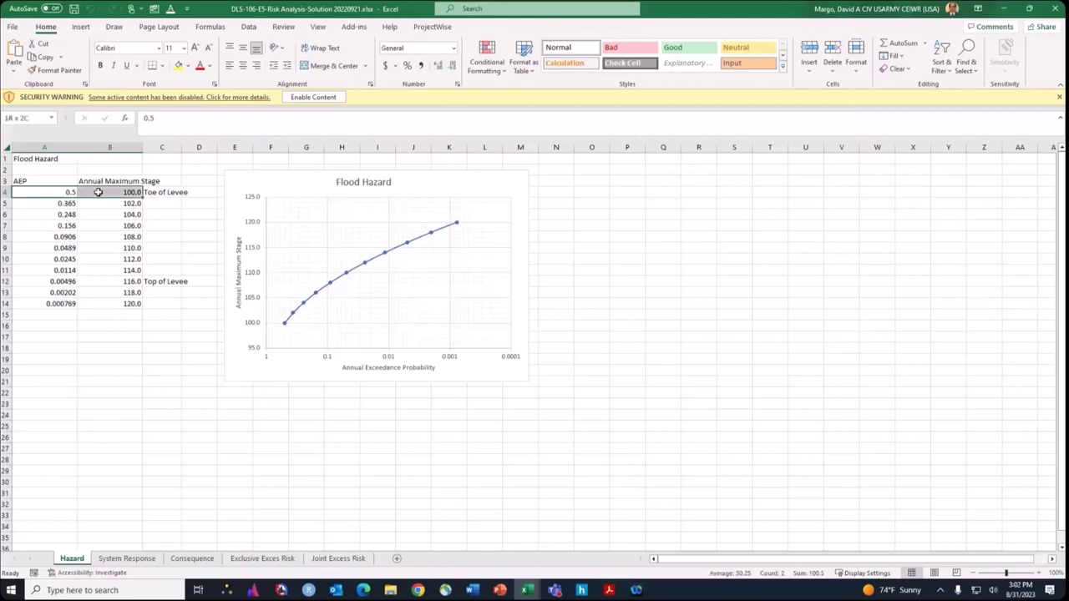
pyautogui.click(62, 193)
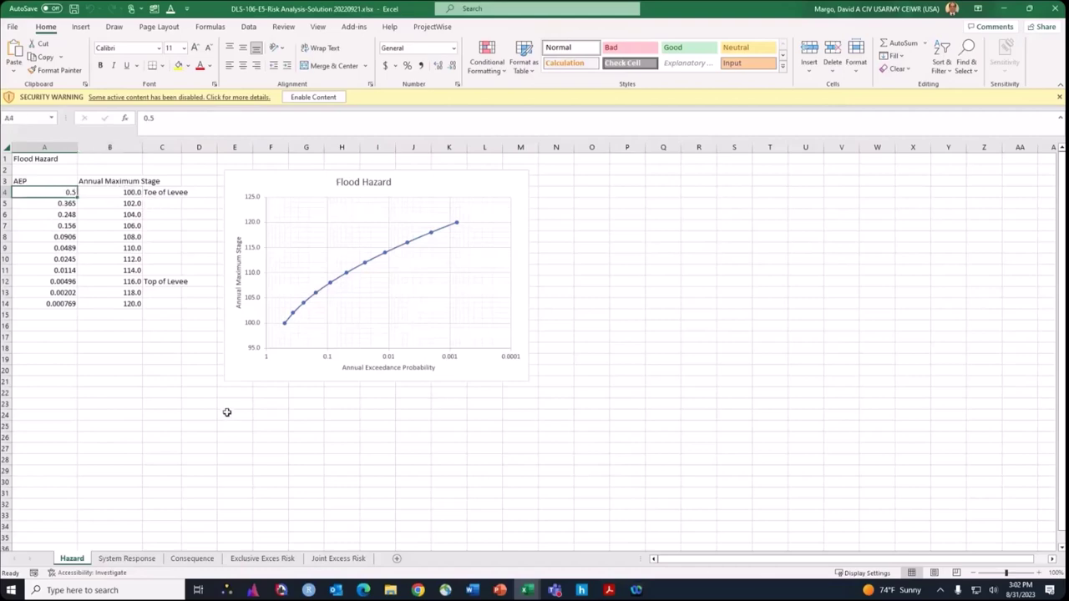
# Step: Review the marginal system response curves and the consequence tables and charts on the System Response and Consequence worksheets
pyautogui.click(129, 559)
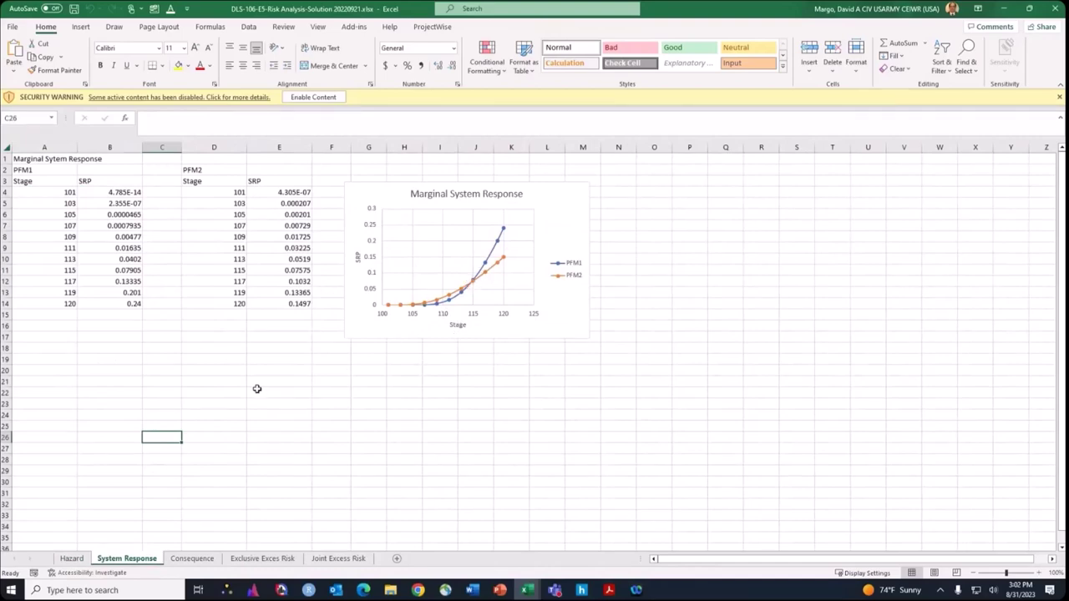
pyautogui.click(192, 559)
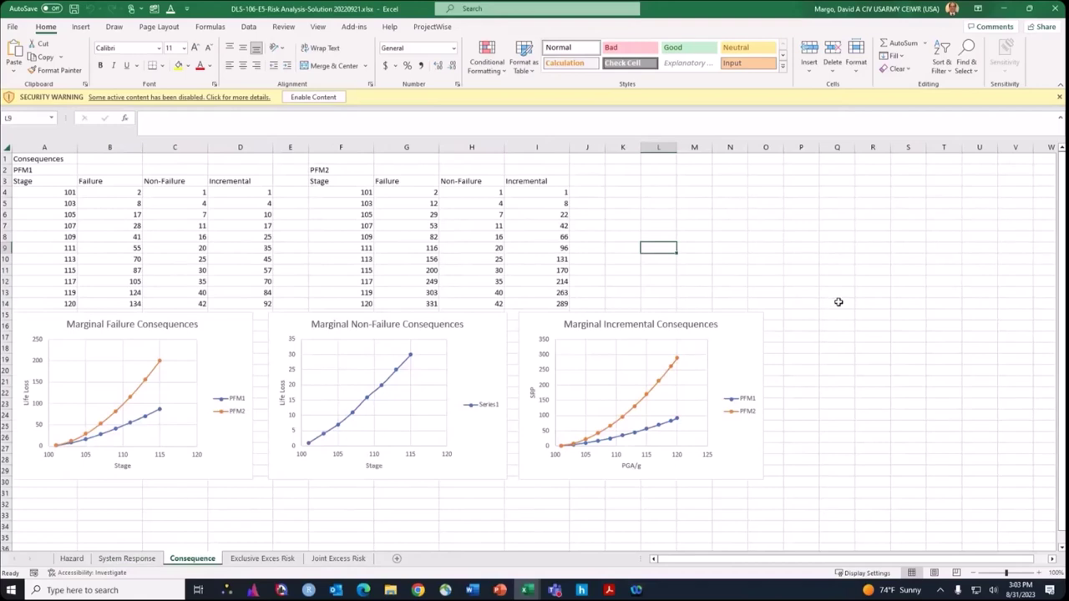
pyautogui.click(838, 367)
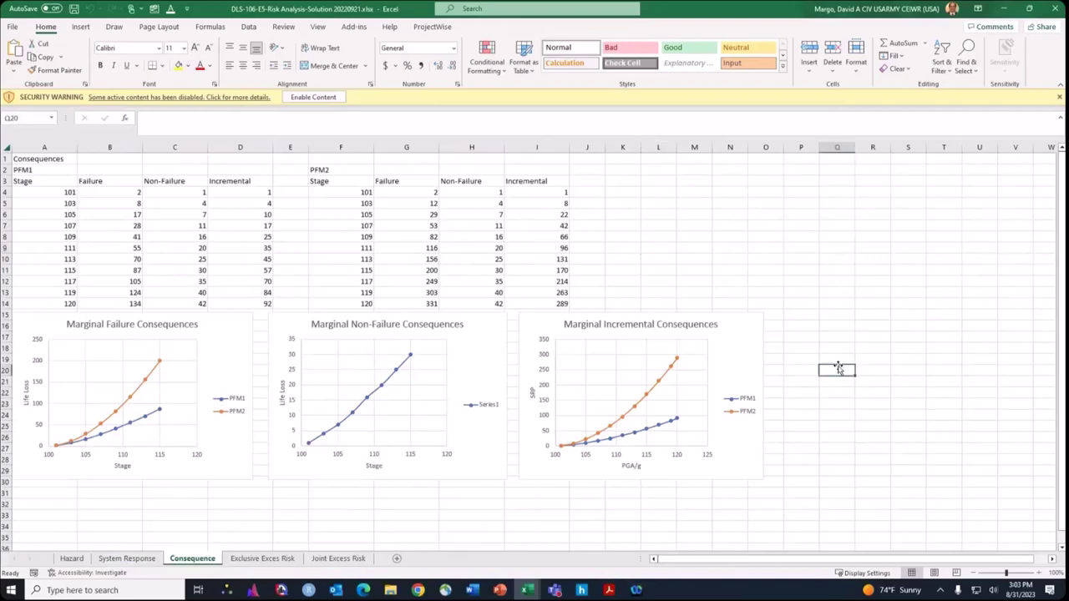
# Step: Open the Exclusive Exces Risk worksheet and examine the PFM1 interval numbers in A3:A13 and the low stage formula in B3
pyautogui.click(265, 559)
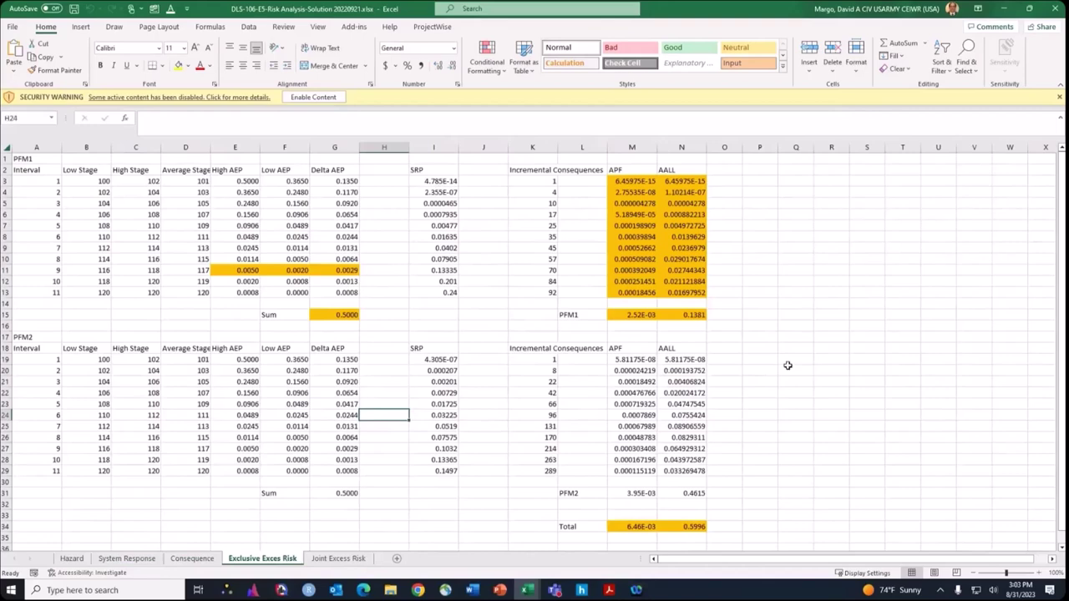
pyautogui.click(795, 337)
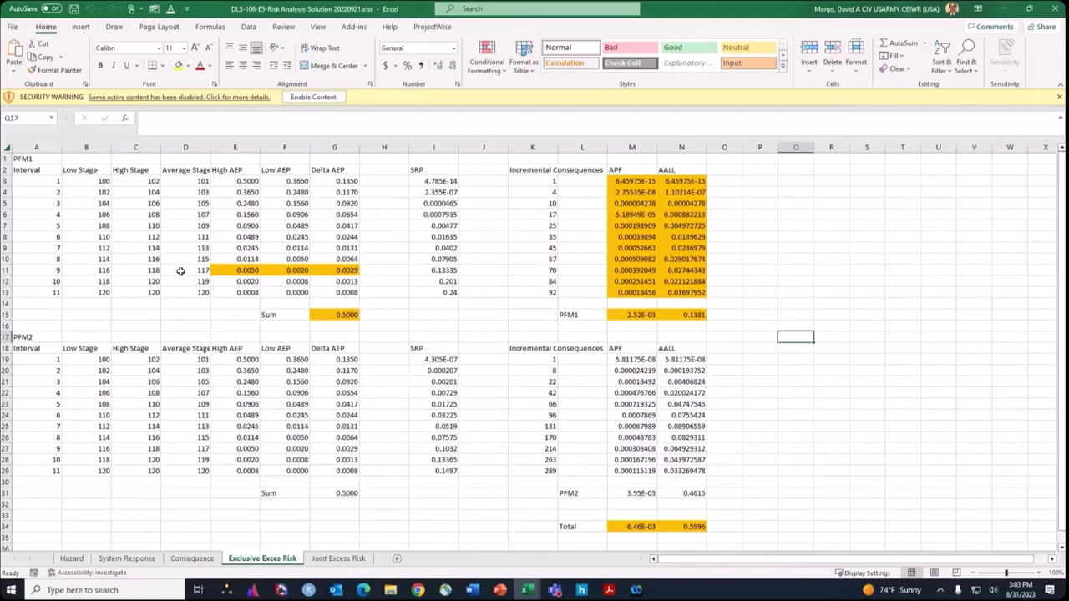
pyautogui.moveTo(36, 180); pyautogui.dragTo(30, 289)
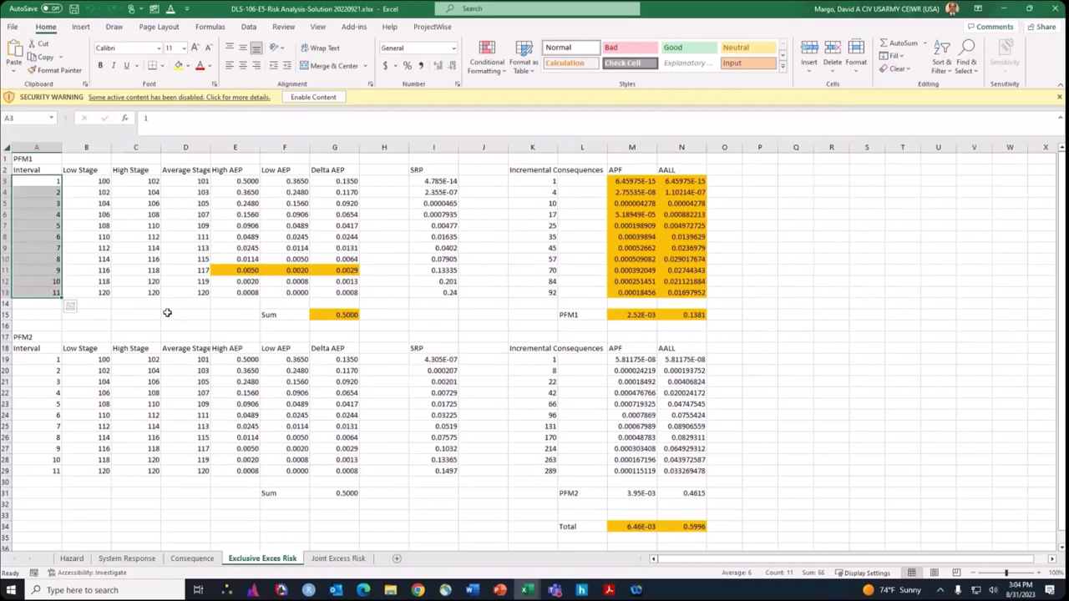
pyautogui.click(52, 180)
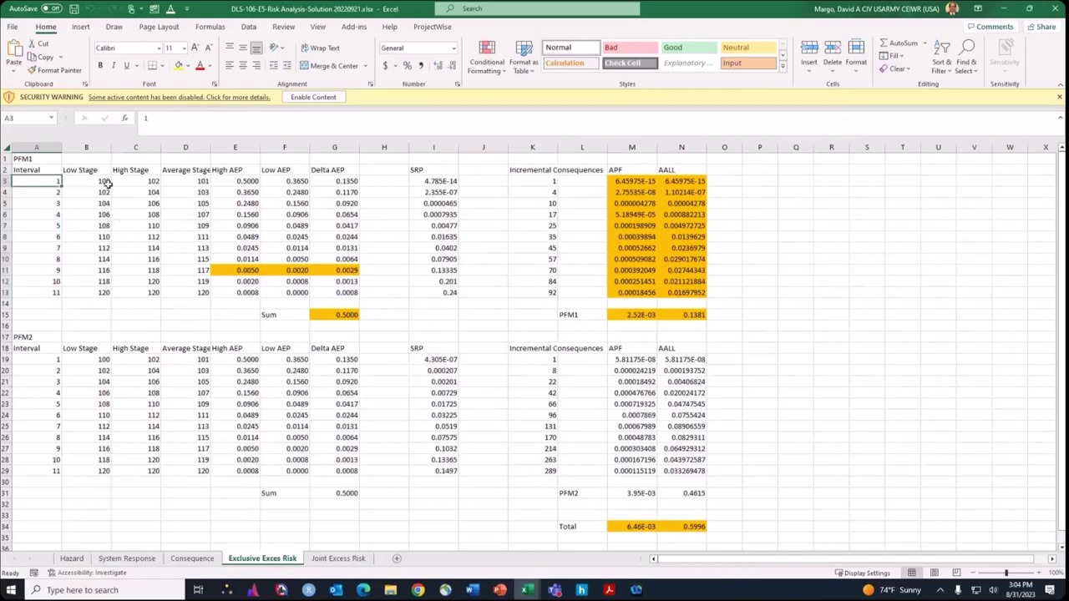
pyautogui.click(97, 181)
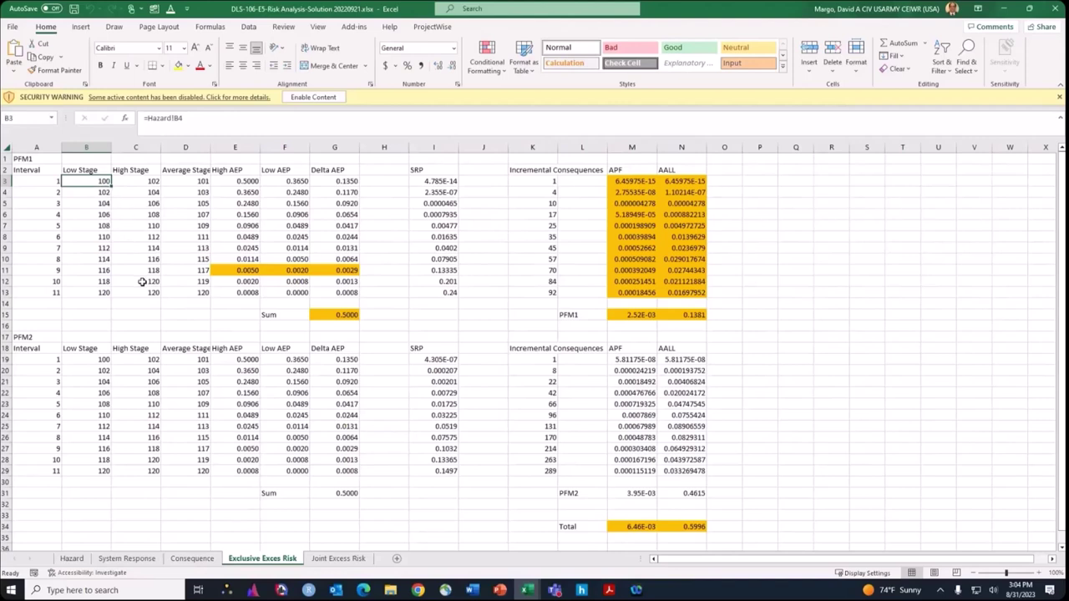
# Step: Inspect the first-interval PFM1 formulas for average stage, high AEP, low AEP and delta AEP in cells D3 through G3
pyautogui.click(190, 181)
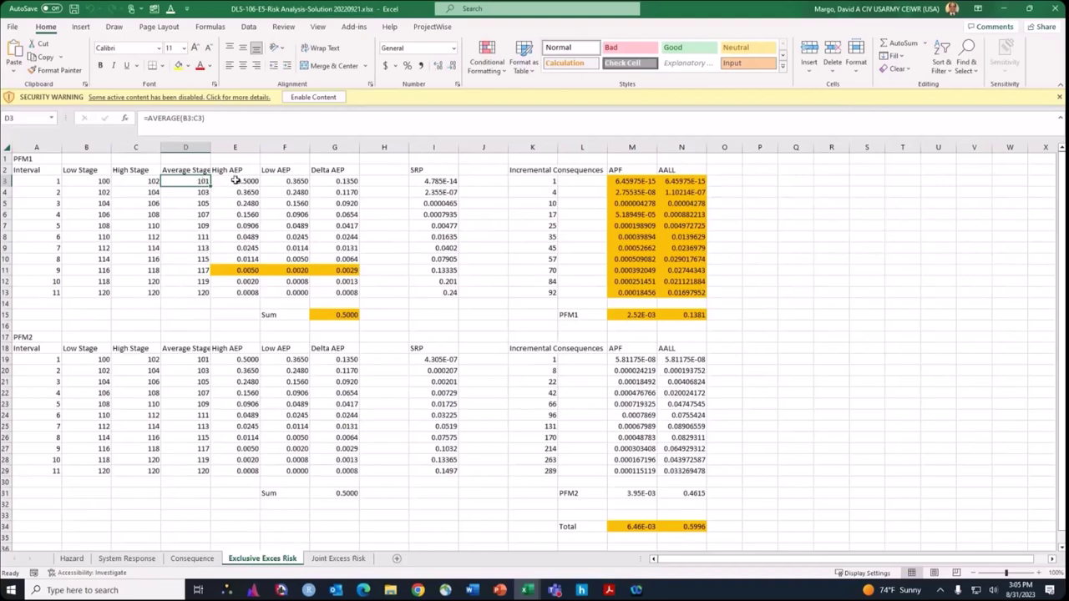
pyautogui.click(236, 187)
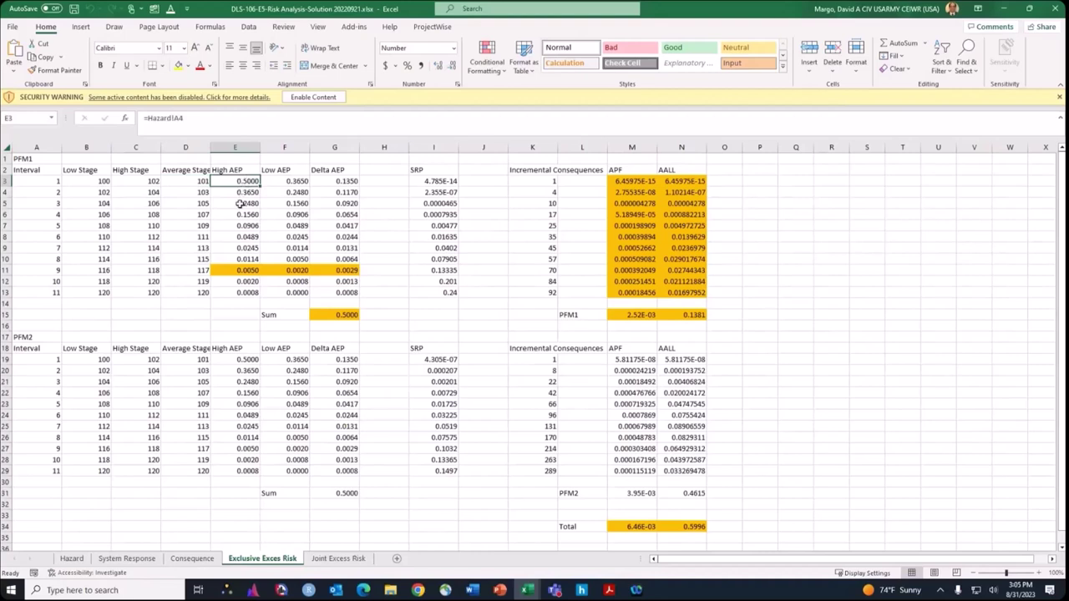
pyautogui.click(299, 182)
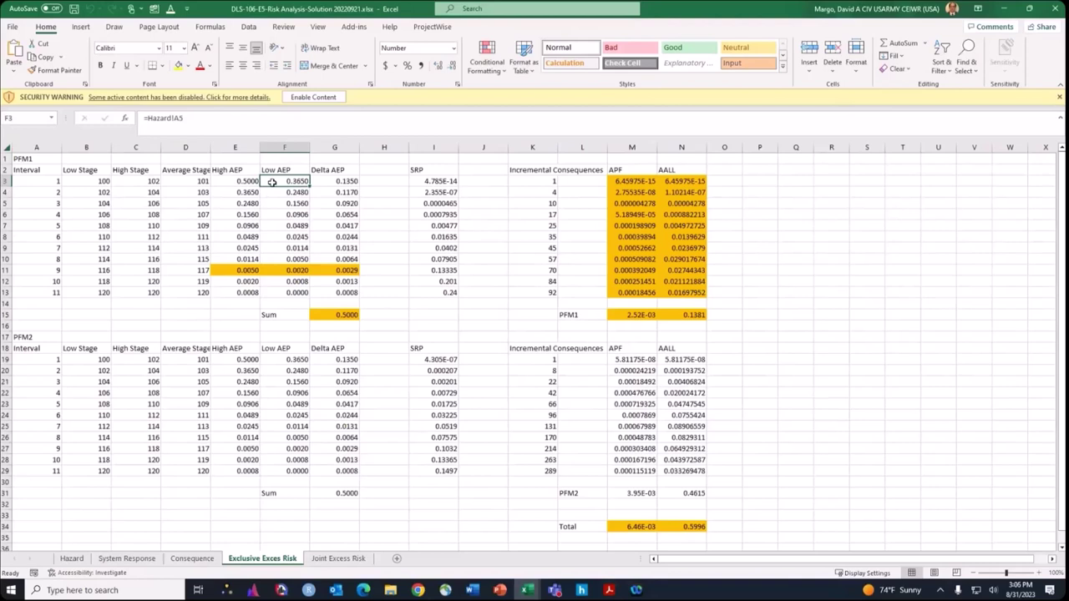
pyautogui.click(339, 181)
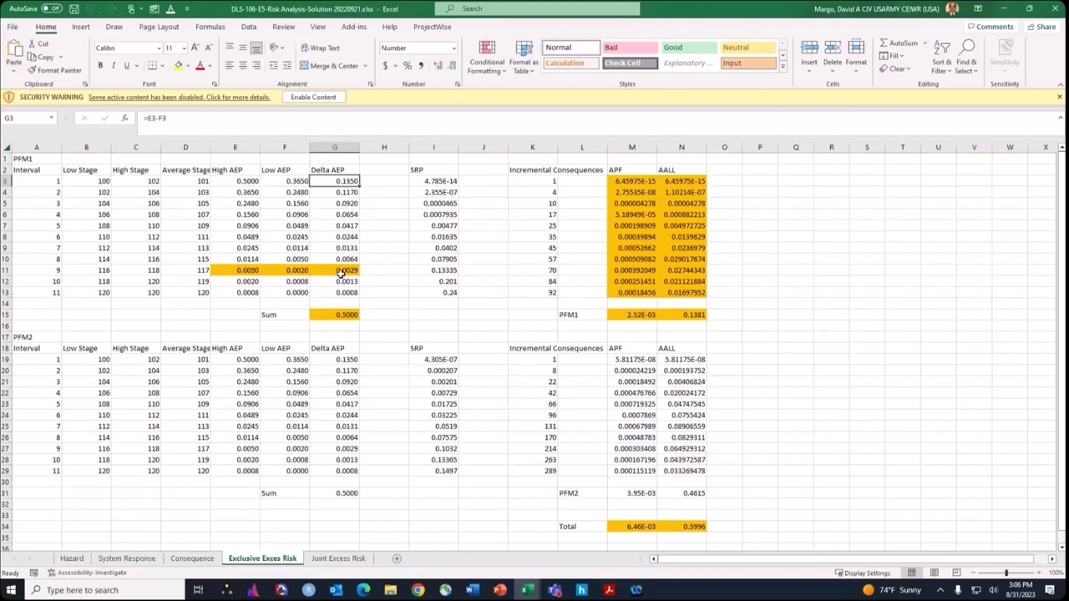
# Step: Inspect the PFM1 SRP formula in I3 and compare it with the average stage formula in D3
pyautogui.click(432, 180)
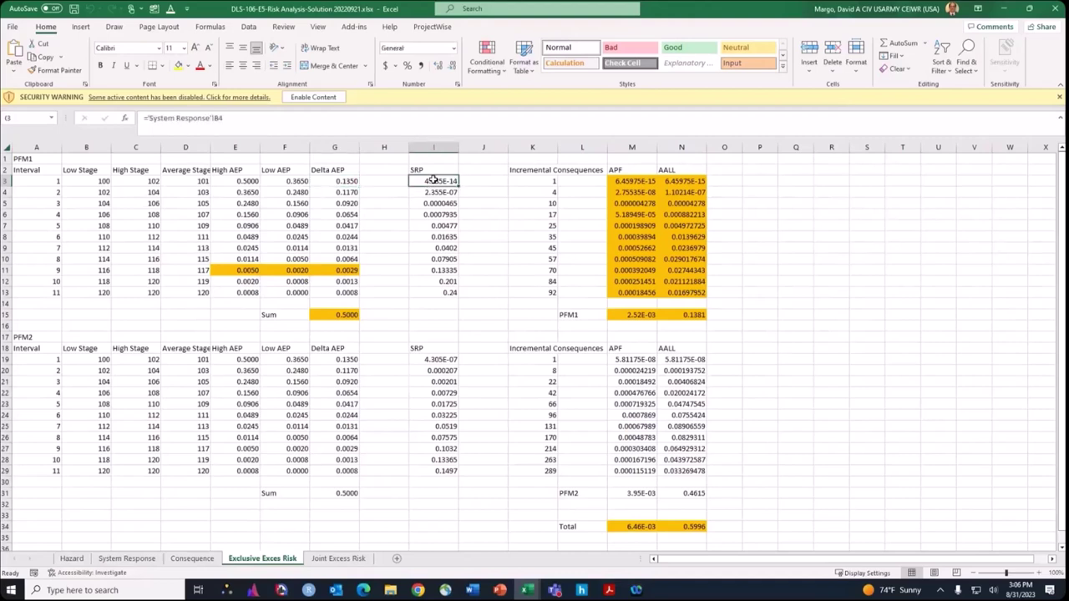
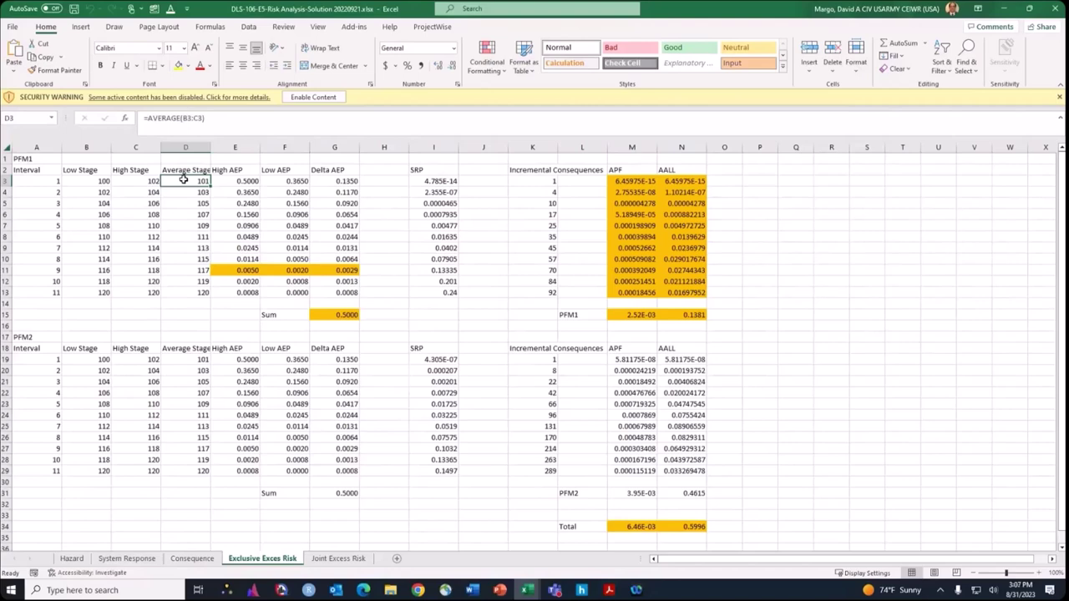
pyautogui.click(435, 182)
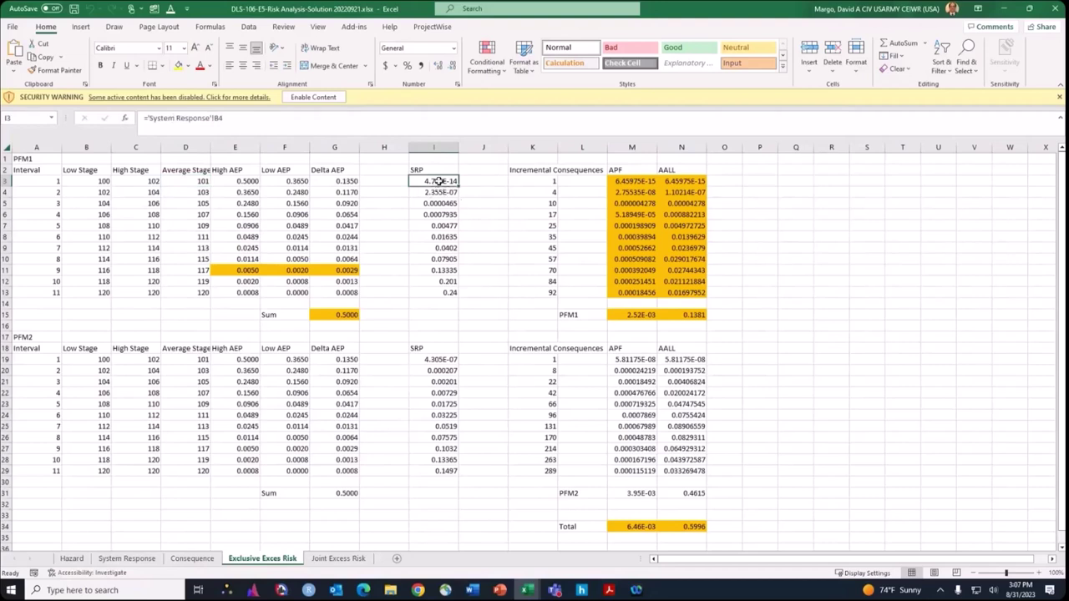
pyautogui.click(197, 182)
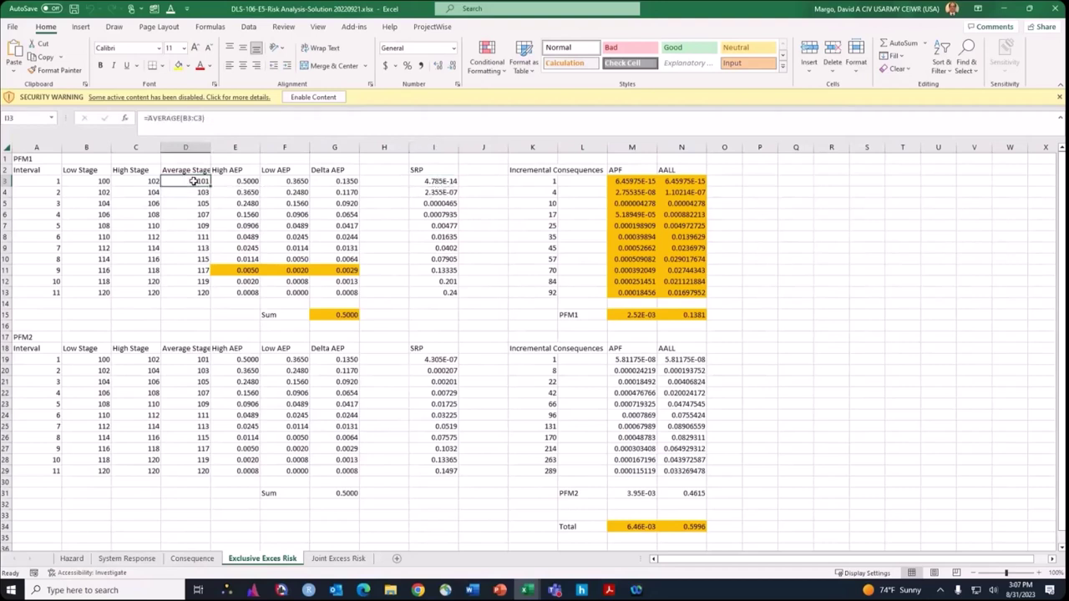
pyautogui.click(437, 181)
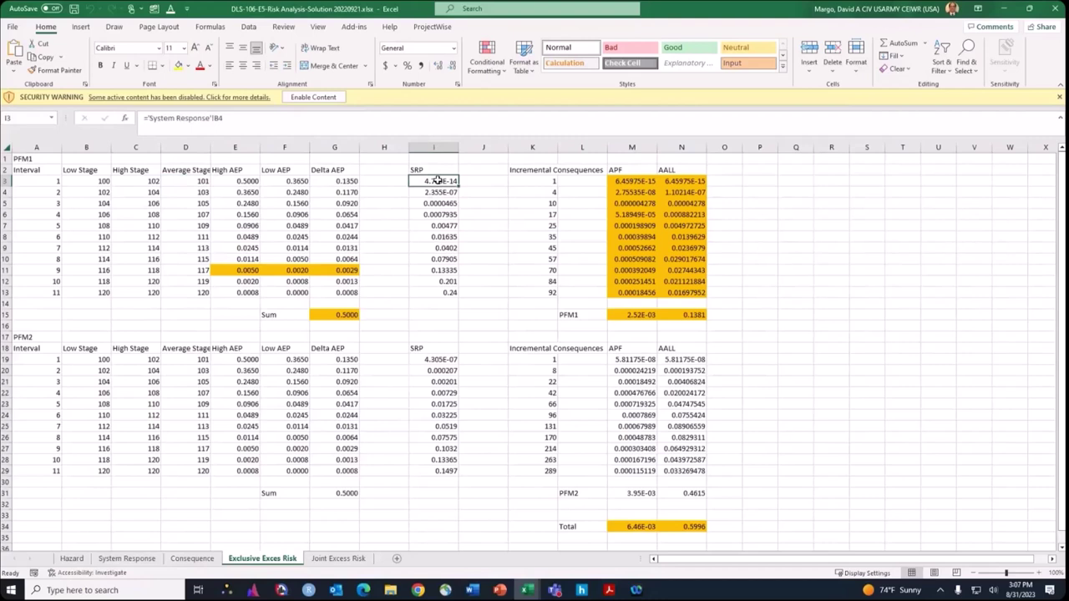
# Step: Compare the stage values on the Hazard, System Response and Consequence worksheets, ending back on the Exclusive Exces Risk worksheet
pyautogui.click(72, 559)
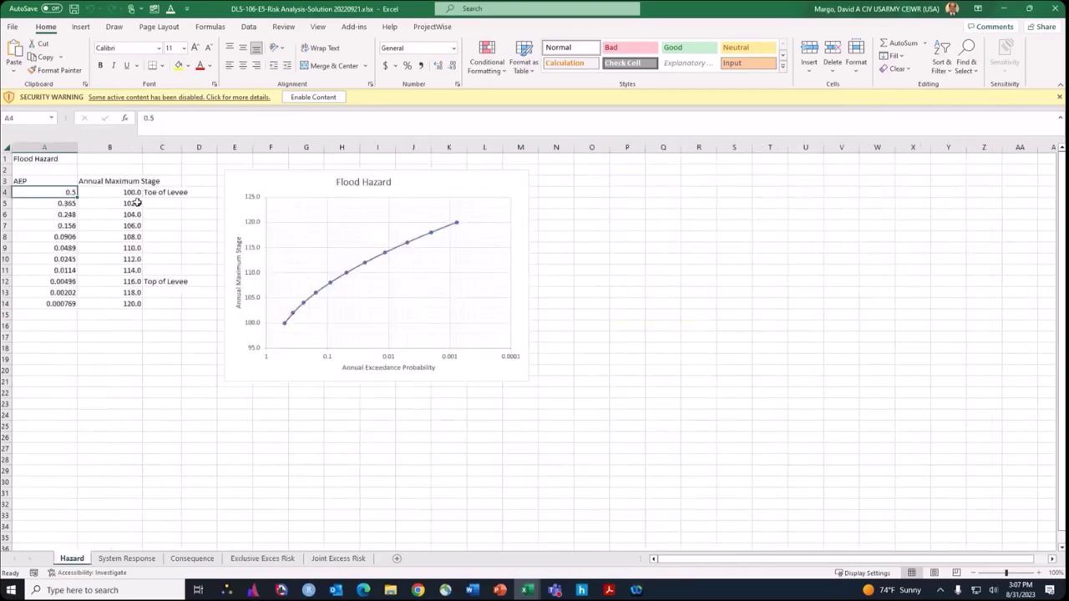
pyautogui.moveTo(131, 192); pyautogui.dragTo(126, 306)
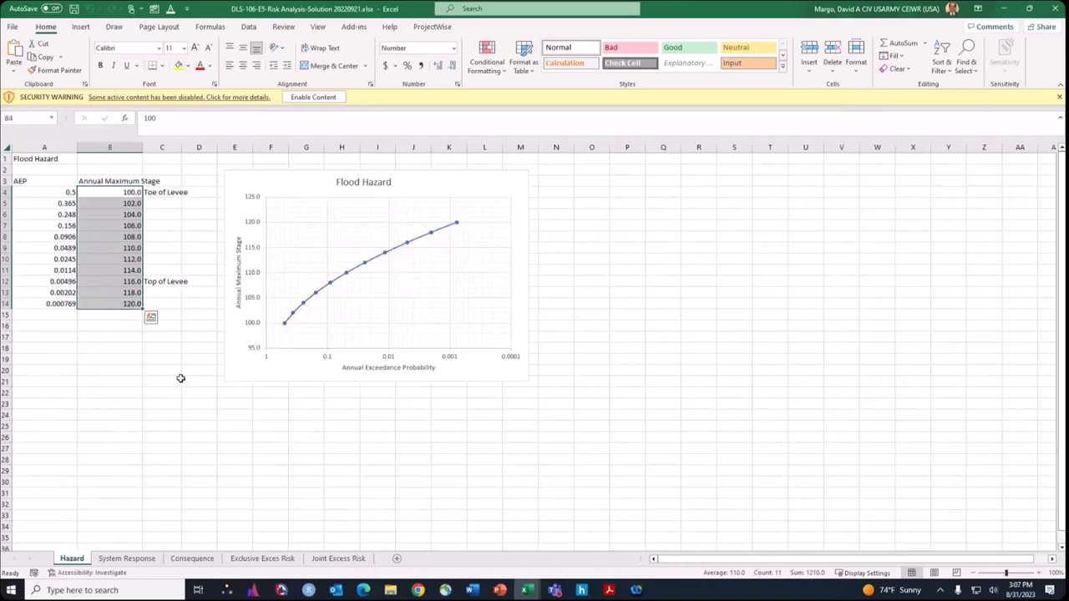
pyautogui.click(126, 559)
pyautogui.moveTo(237, 192); pyautogui.dragTo(225, 254)
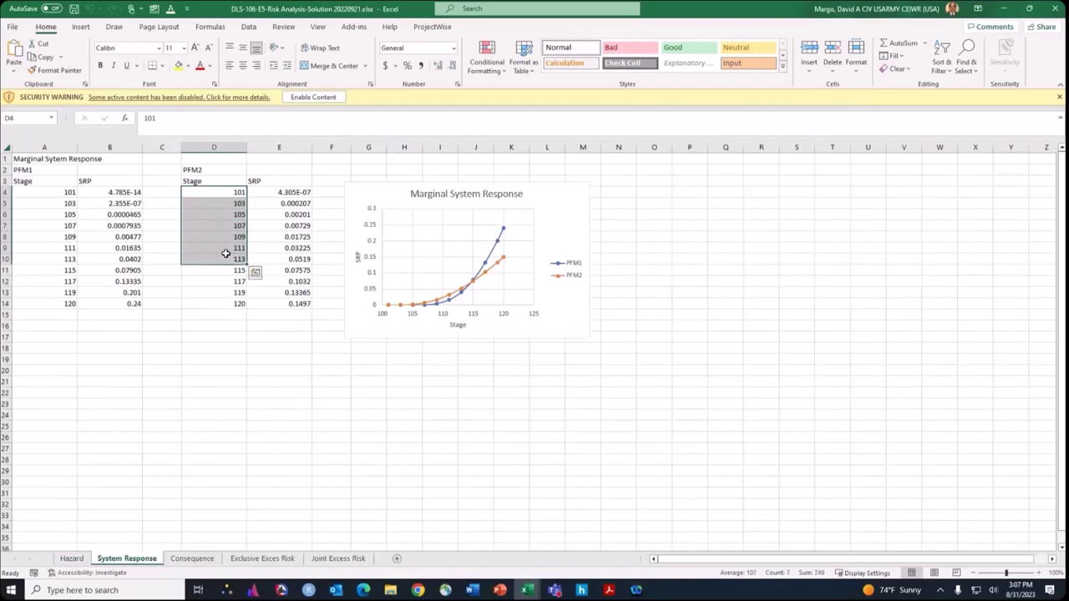
pyautogui.click(192, 558)
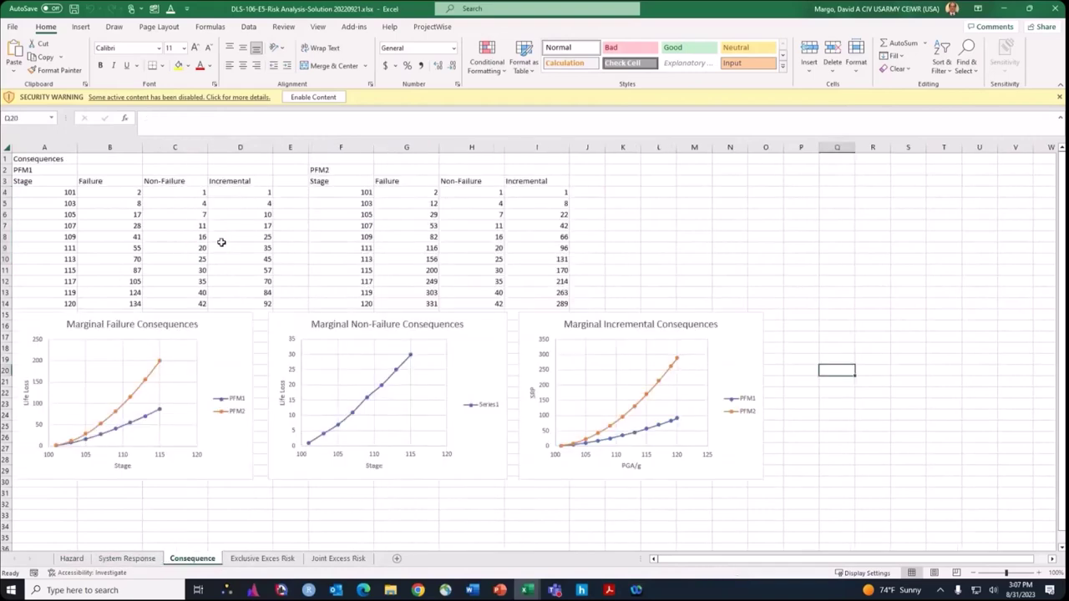
pyautogui.moveTo(67, 192); pyautogui.dragTo(70, 303)
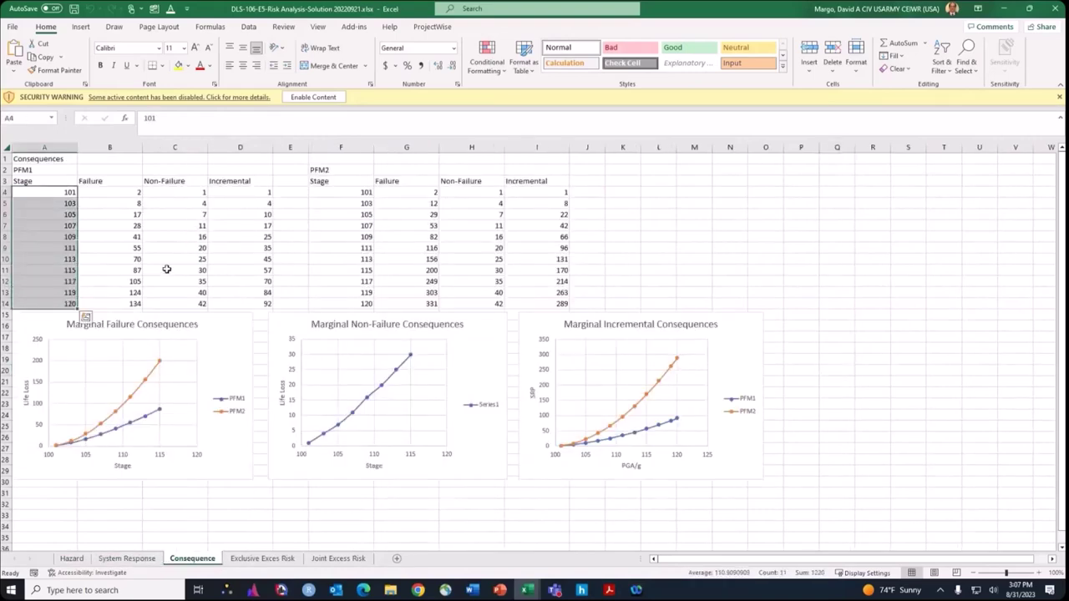
pyautogui.click(266, 559)
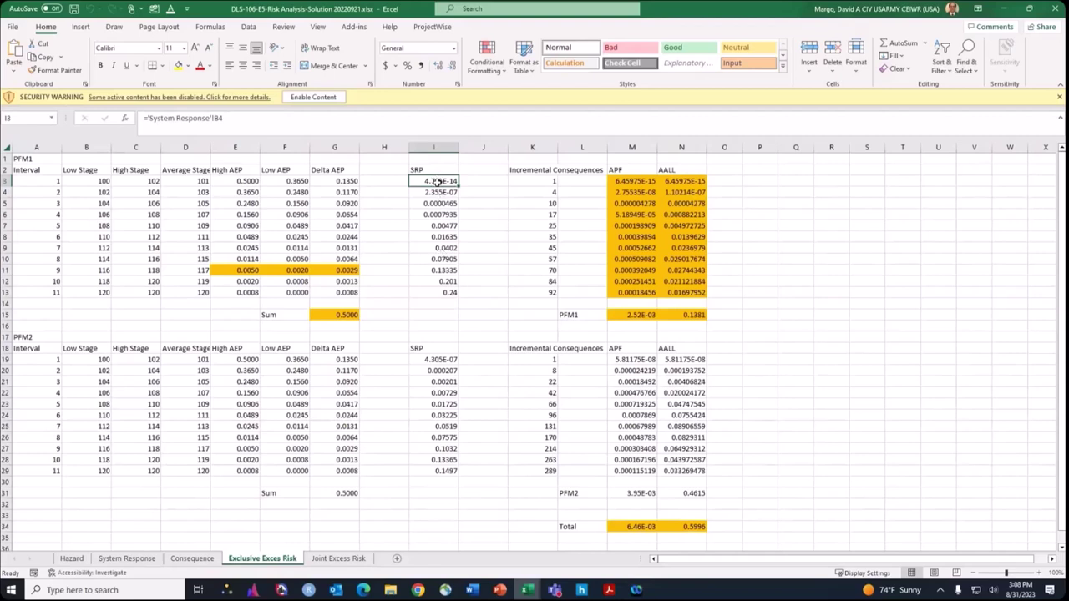
# Step: Examine the PFM1 SRP values in I3:I13, then the delta AEP values in G3:G13 and their sum formula in G15
pyautogui.moveTo(435, 181); pyautogui.dragTo(441, 292)
pyautogui.click(445, 280)
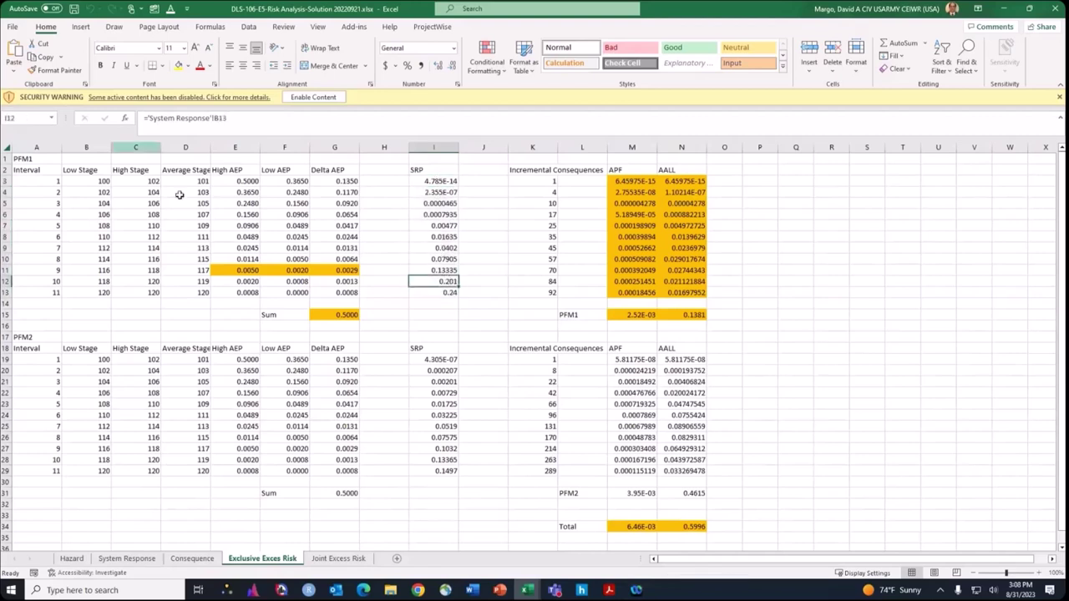
pyautogui.click(347, 316)
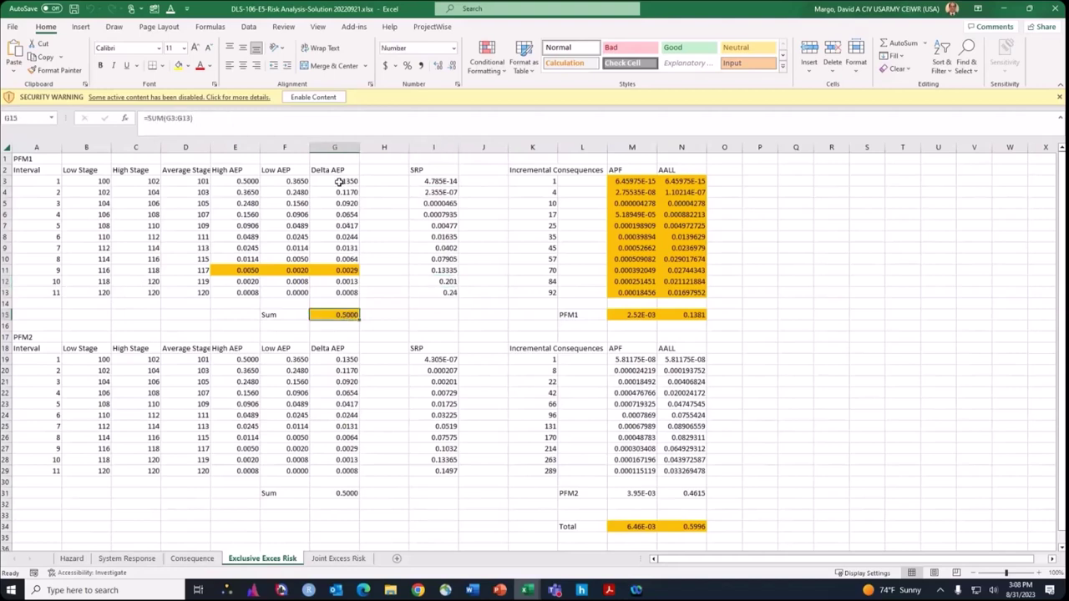
pyautogui.moveTo(339, 182); pyautogui.dragTo(338, 292)
pyautogui.click(338, 292)
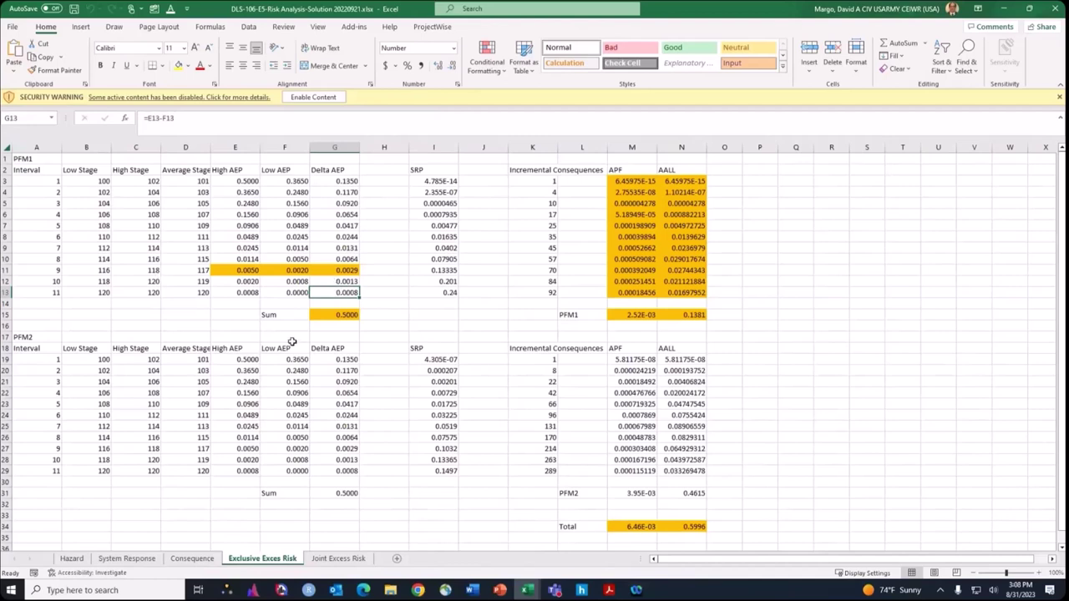
pyautogui.moveTo(339, 182); pyautogui.dragTo(339, 293)
pyautogui.click(339, 315)
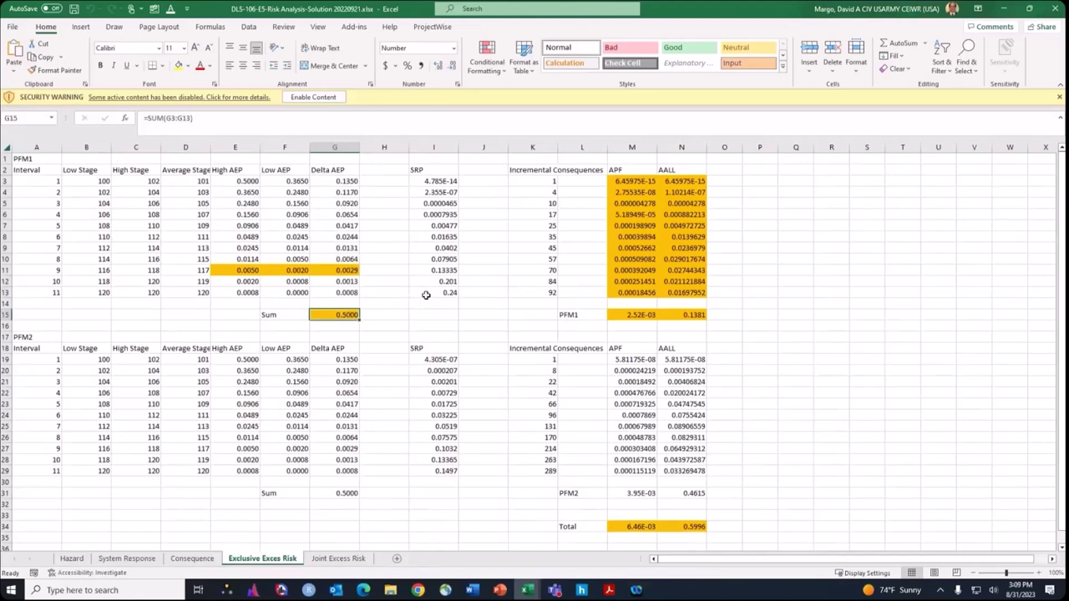
# Step: Review the PFM1 SRP range I3:I13 and compare the incremental consequences formula in K3 with the average stage formula in D3
pyautogui.moveTo(434, 180); pyautogui.dragTo(440, 292)
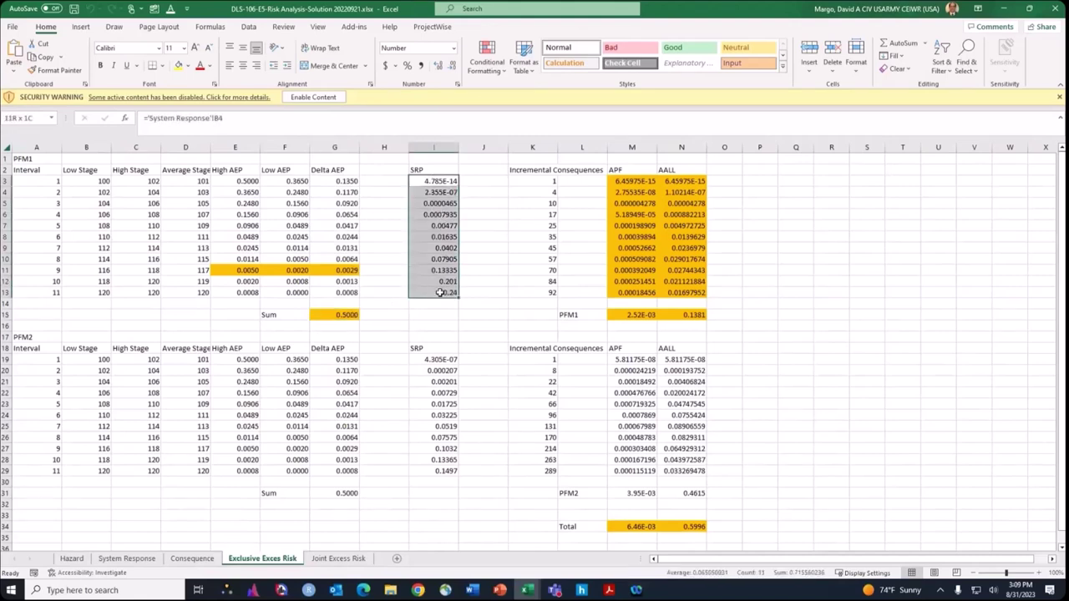
pyautogui.click(527, 180)
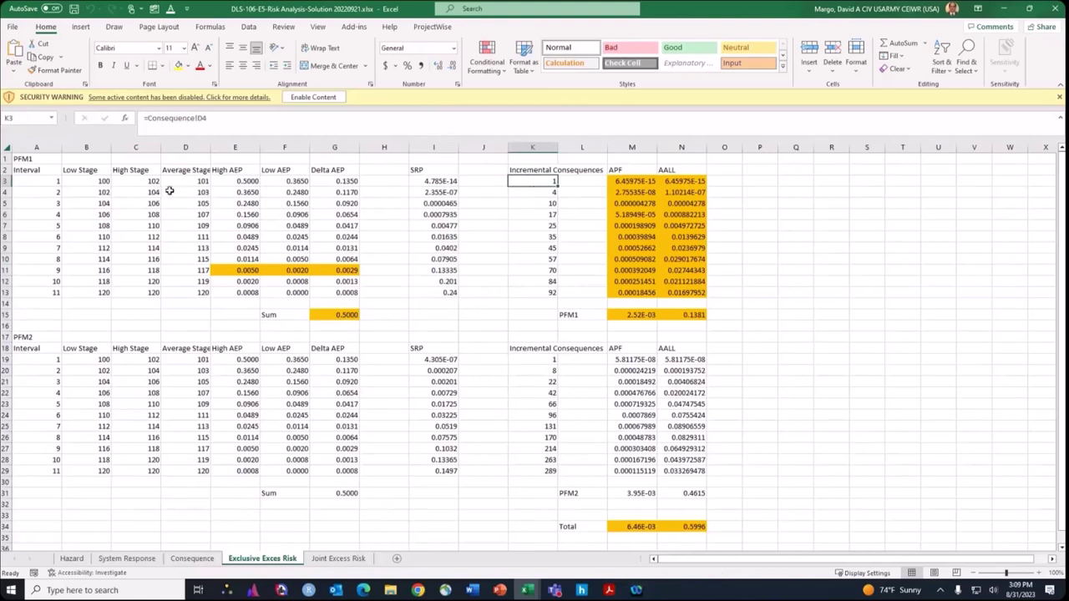
pyautogui.click(196, 180)
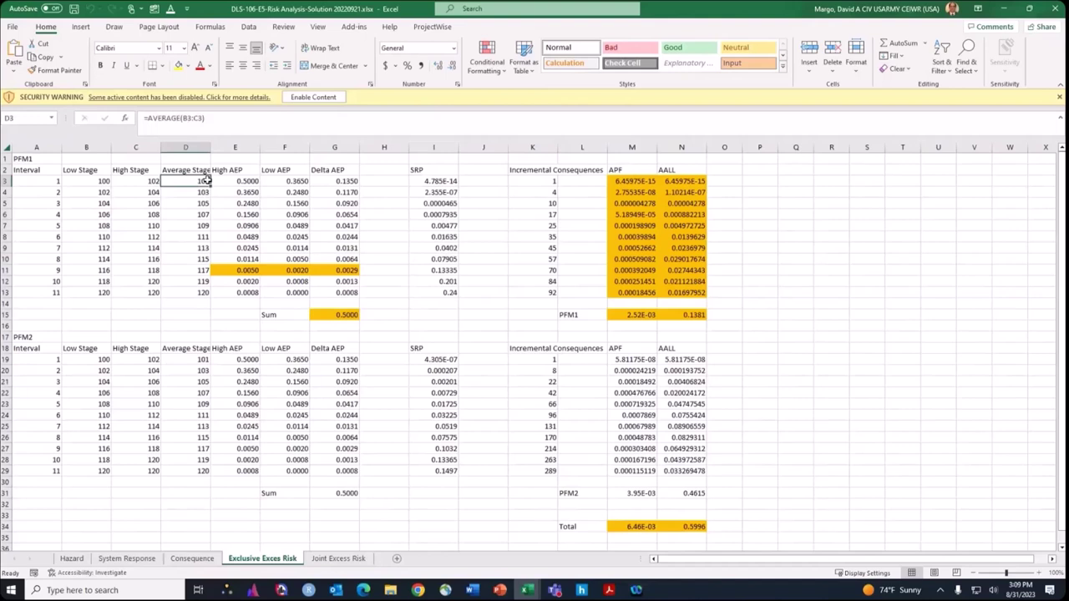
# Step: Inspect the first-interval PFM1 formulas for APF in M3 and AALL in N3, tracing the cells that N3 references
pyautogui.click(615, 180)
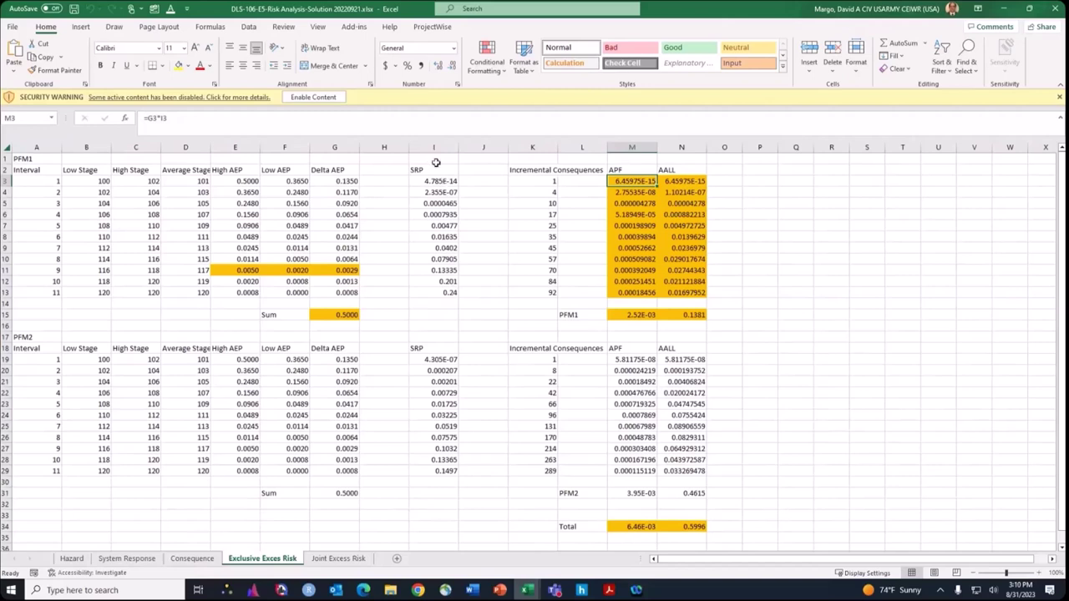
pyautogui.click(686, 180)
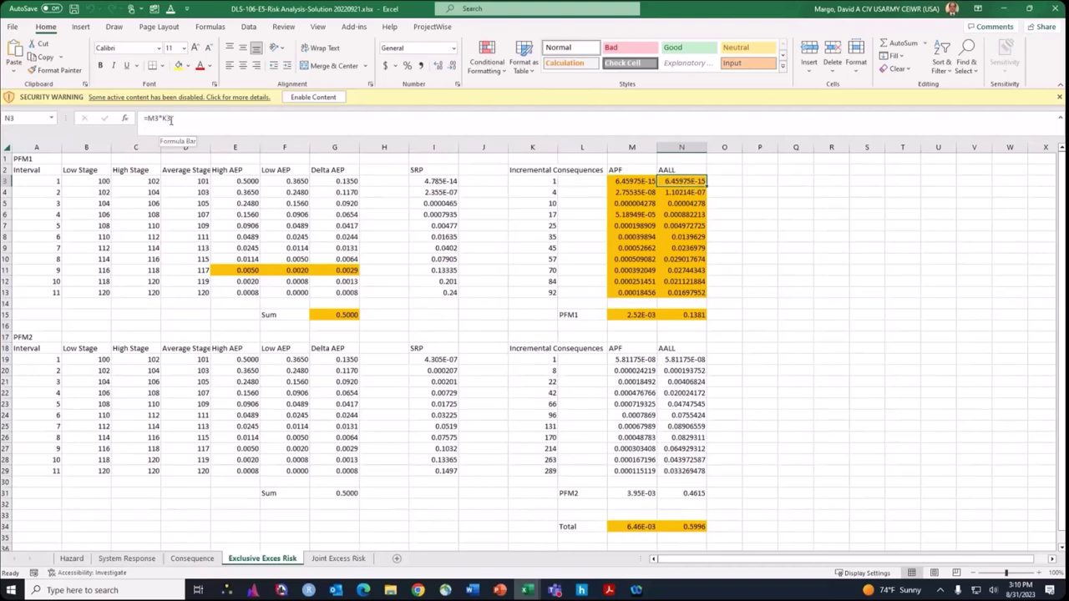
pyautogui.click(167, 117)
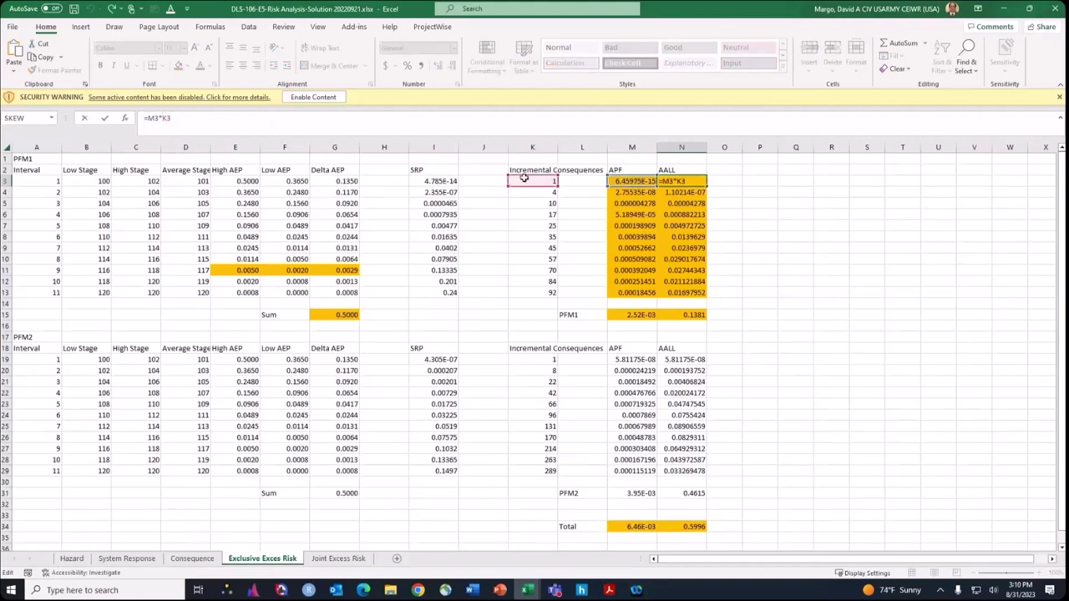
pyautogui.press('Return')
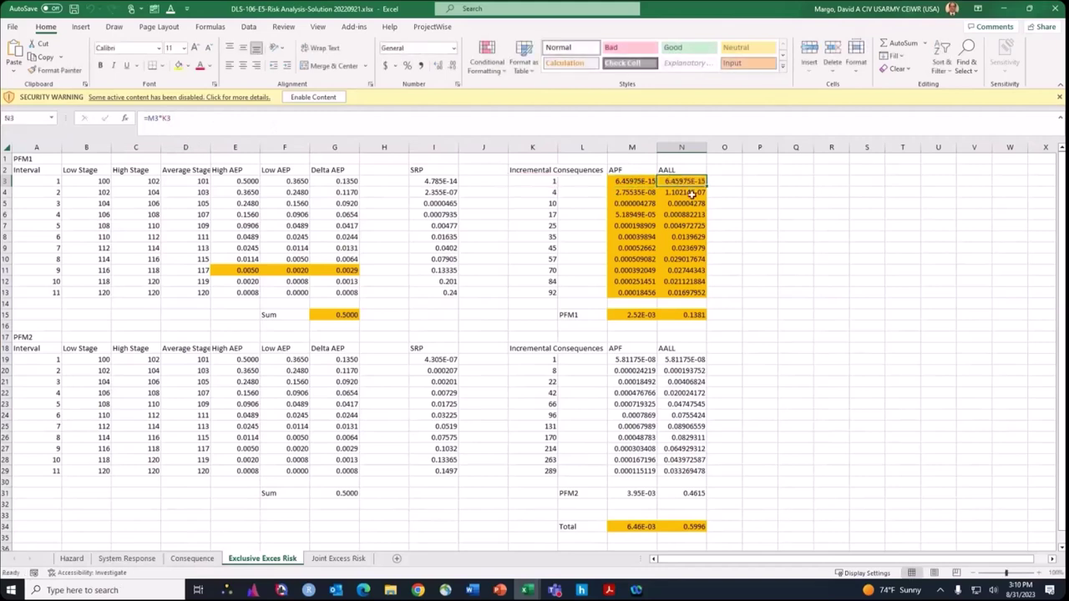
pyautogui.moveTo(643, 182)
pyautogui.mouseDown()
pyautogui.moveTo(646, 193)
pyautogui.moveTo(645, 183)
pyautogui.mouseUp()
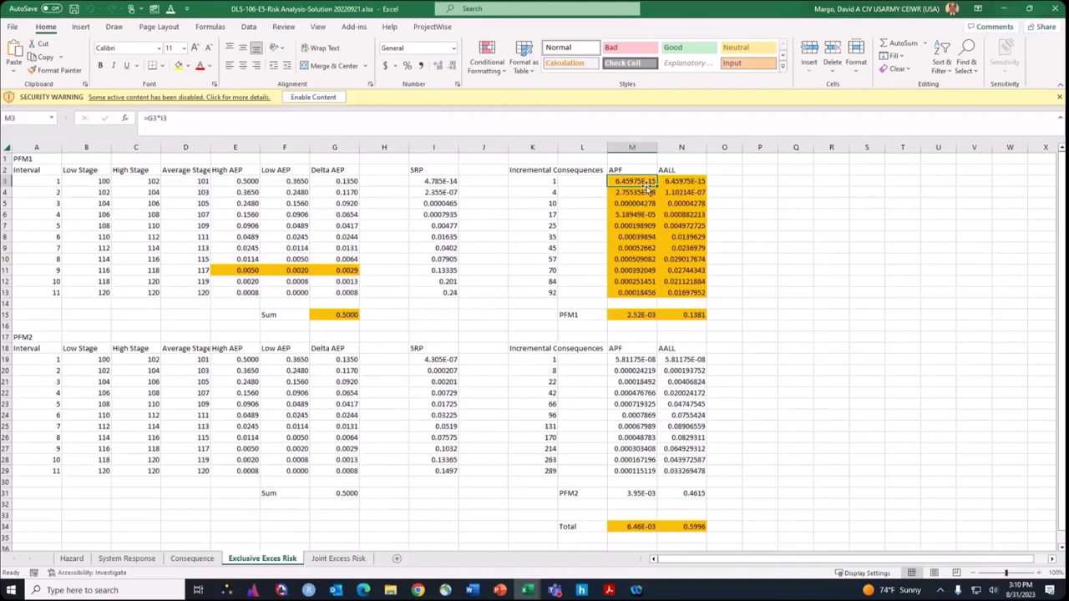
# Step: Examine the PFM1 APF values in M3:M13 and the APF and AALL sum formulas in M15 and N15
pyautogui.moveTo(637, 180); pyautogui.dragTo(630, 290)
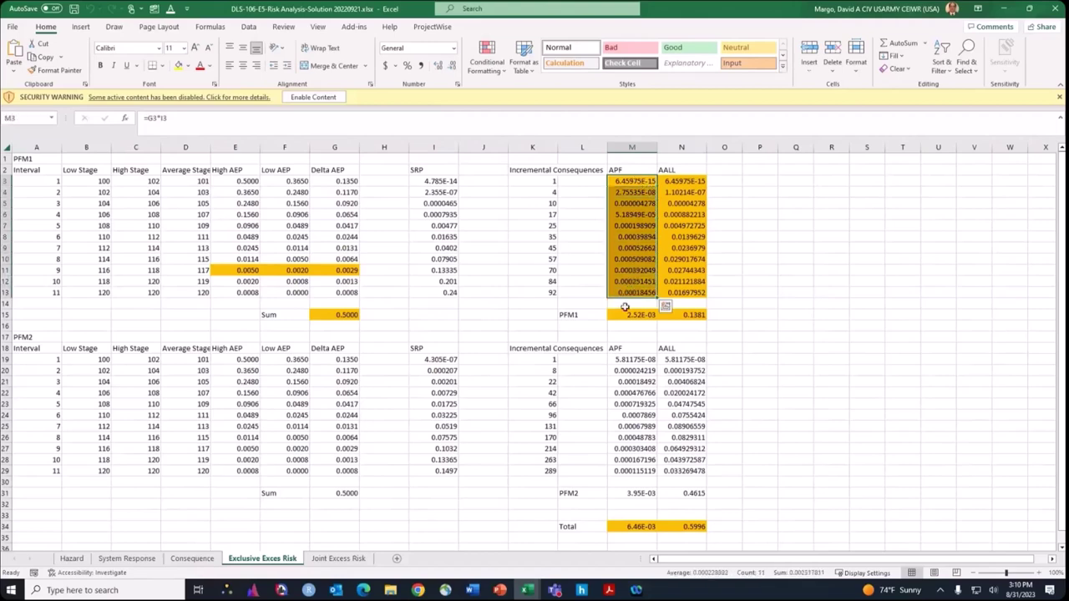
pyautogui.click(629, 316)
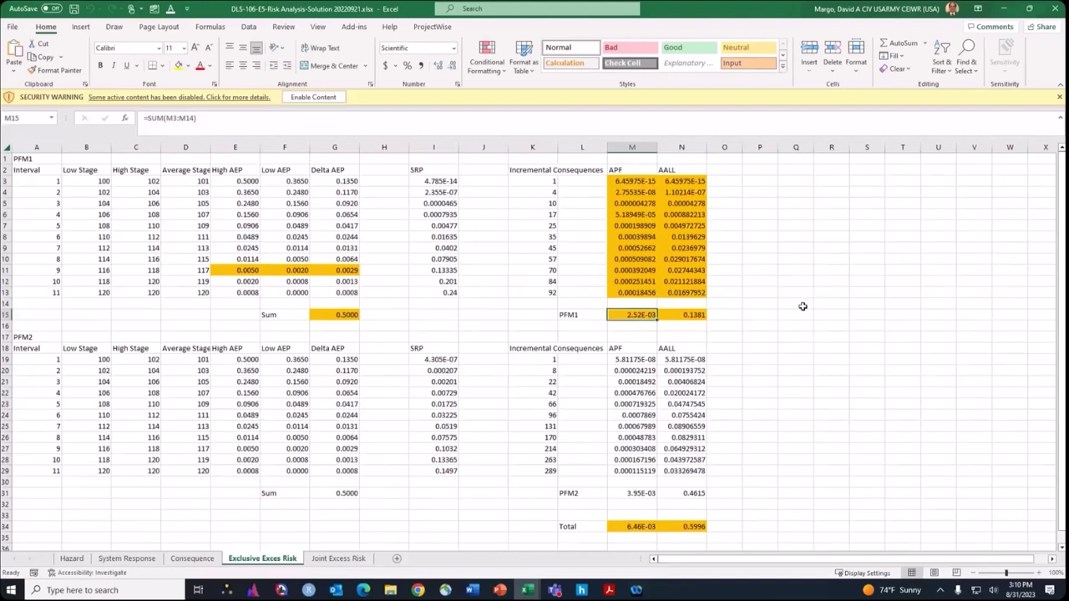
pyautogui.press('Right')
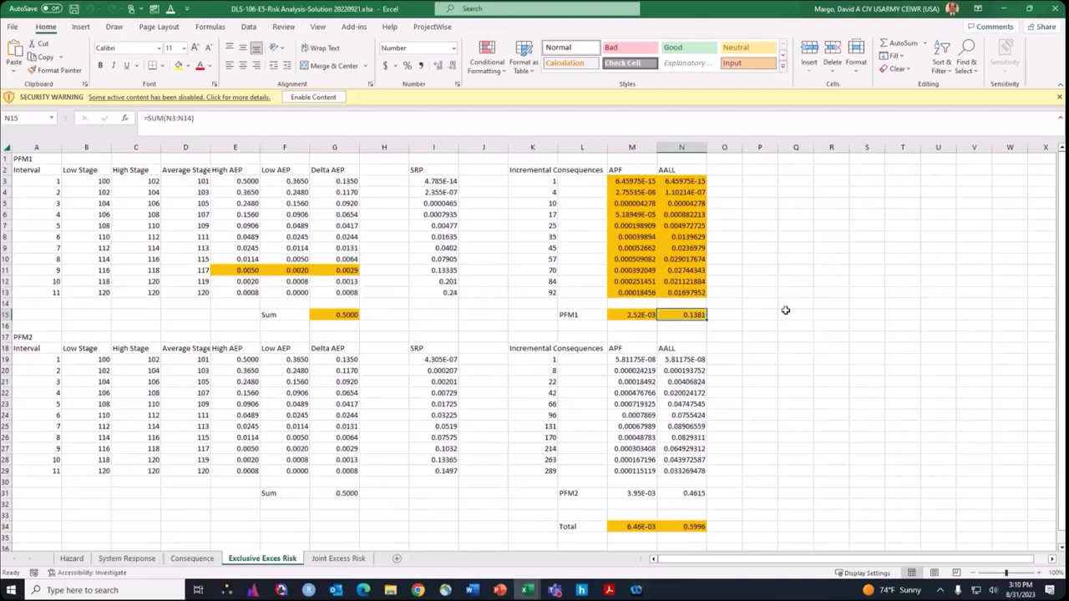
# Step: Inspect the PFM2 APF sum formula in M31 and the combined total formulas for APF and AALL in M34 and N34
pyautogui.scroll(-1, 673, 407)
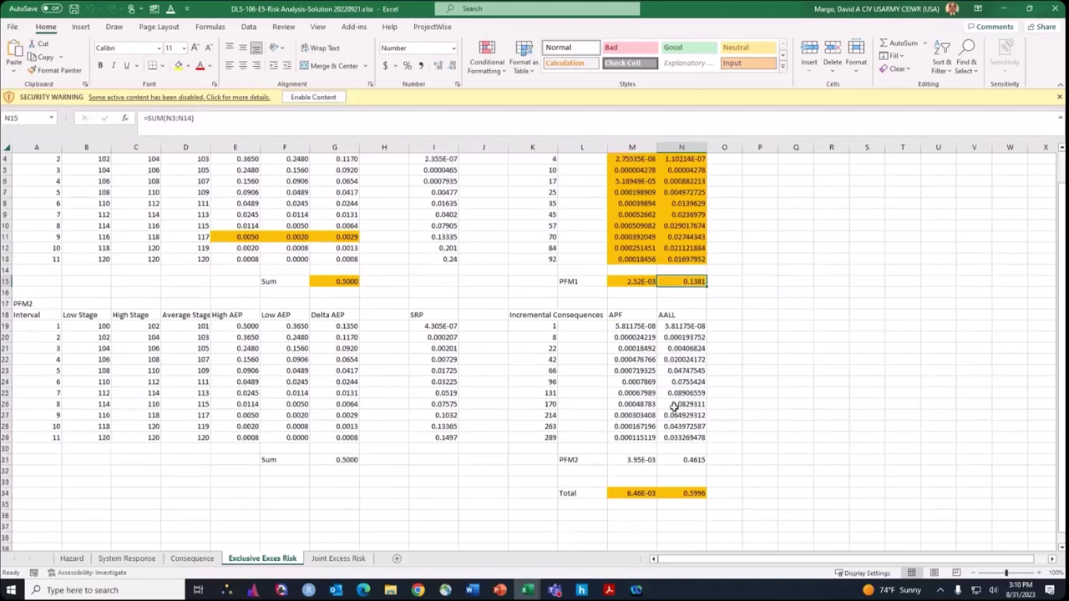
pyautogui.click(638, 492)
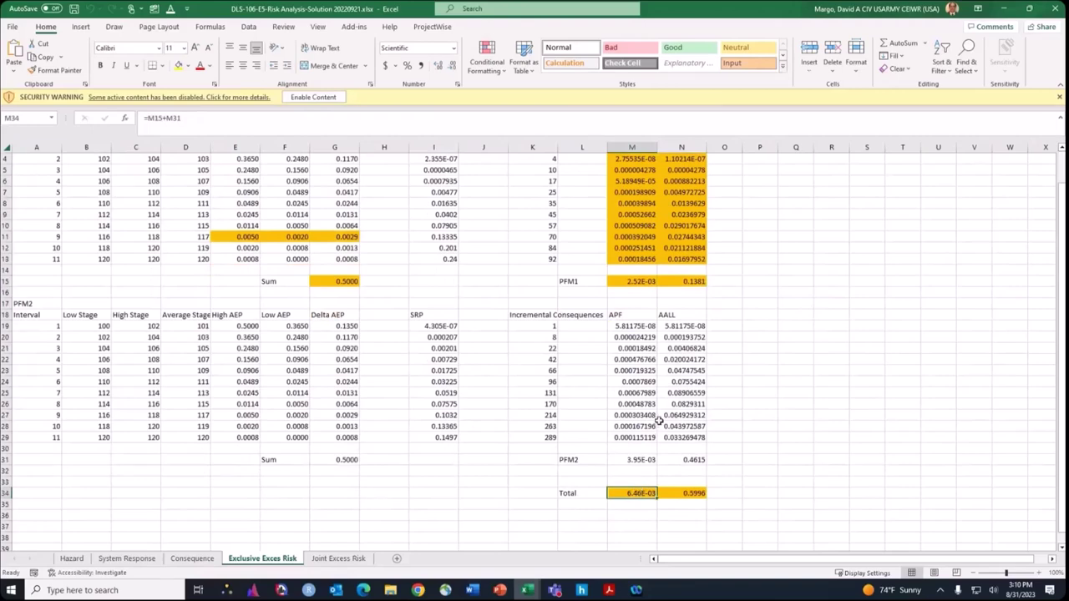
pyautogui.click(636, 461)
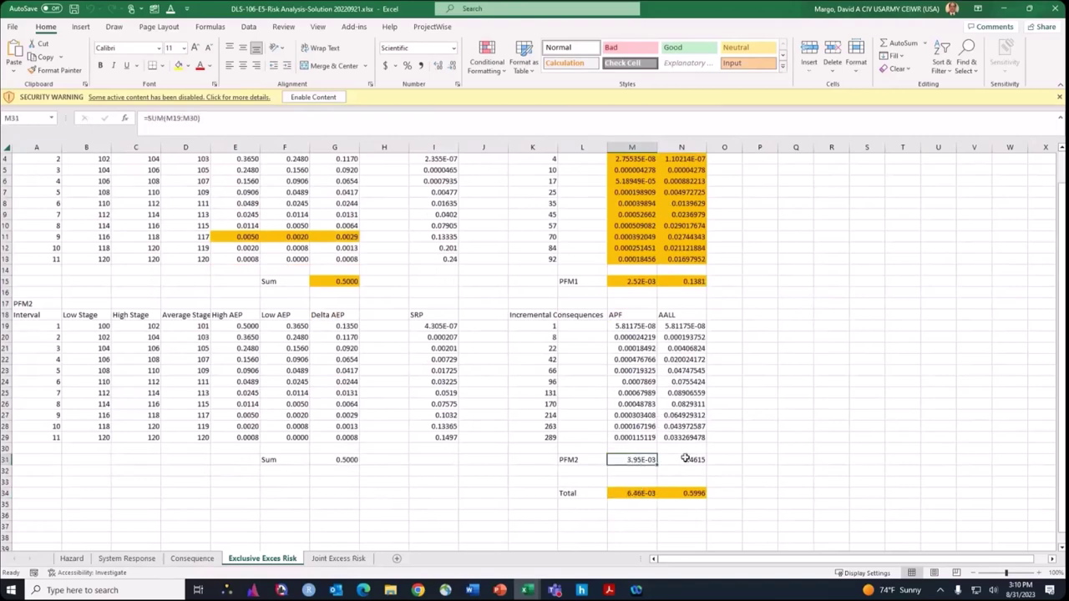
pyautogui.click(628, 491)
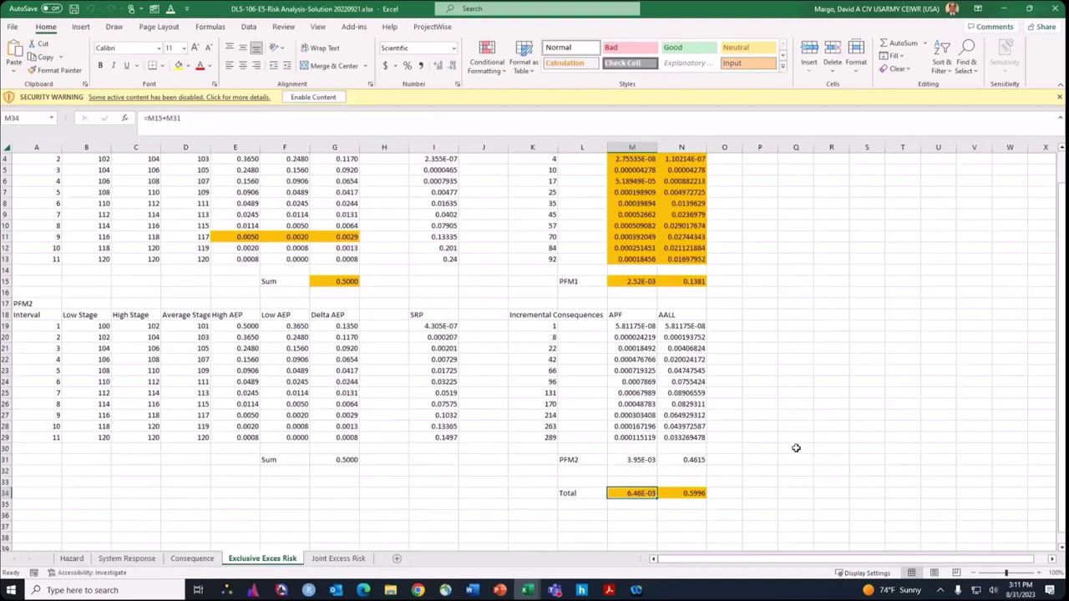
pyautogui.press('Right')
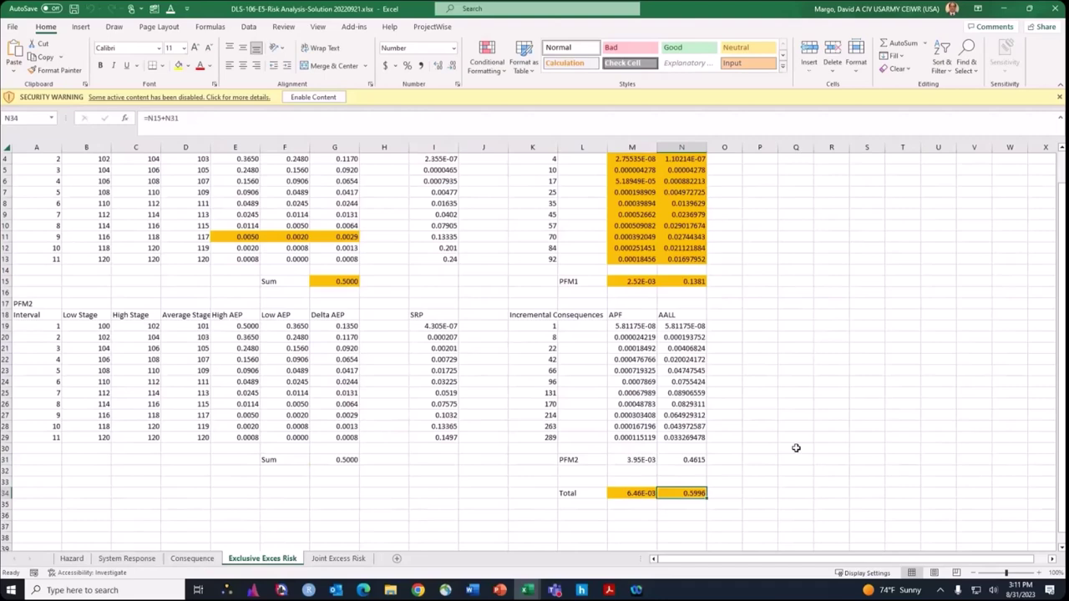
# Step: View the Joint Excess Risk worksheet briefly, then go to the Hazard worksheet
pyautogui.click(338, 559)
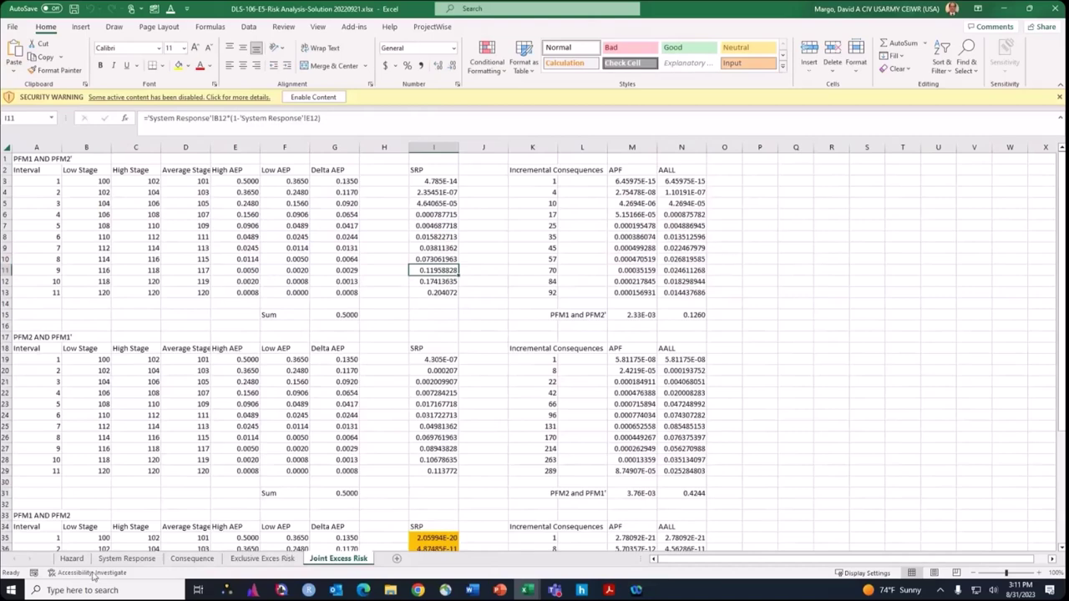
pyautogui.click(72, 558)
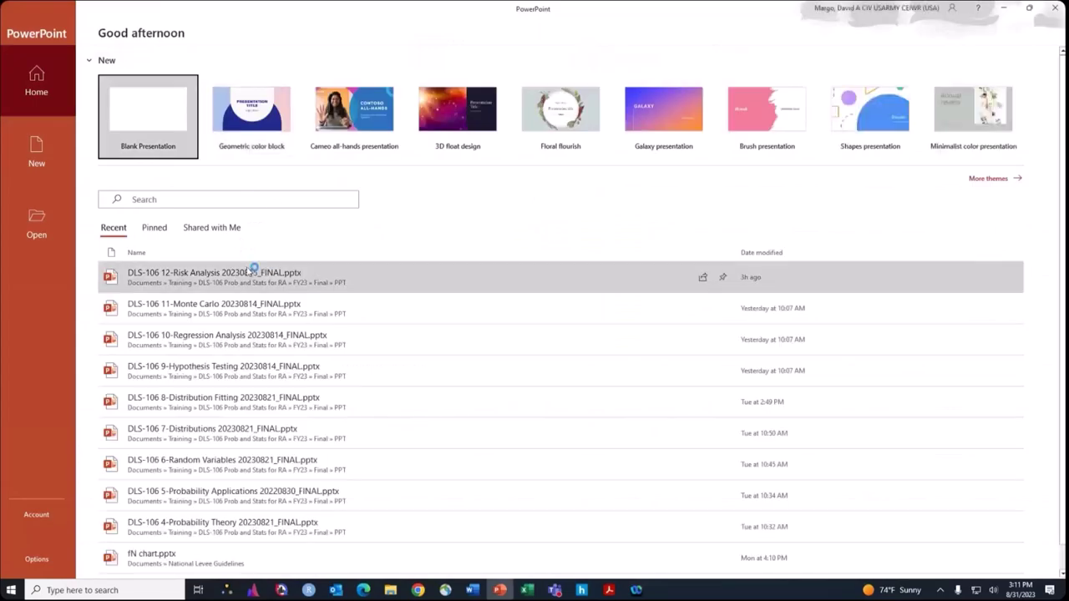
# Step: Switch to PowerPoint, open DLS-106 12-Risk Analysis 20230815_FINAL.pptx and look through its slides from Background Risk towards the Risk Models section
pyautogui.click(244, 278)
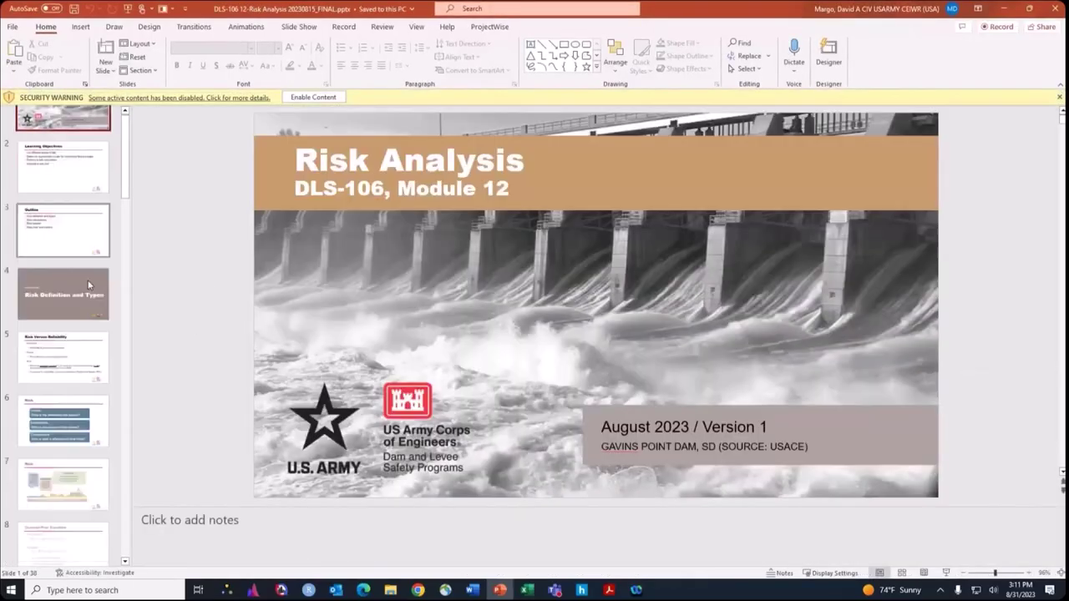
pyautogui.scroll(-10, 88, 284)
pyautogui.click(87, 284)
pyautogui.scroll(-6, 88, 283)
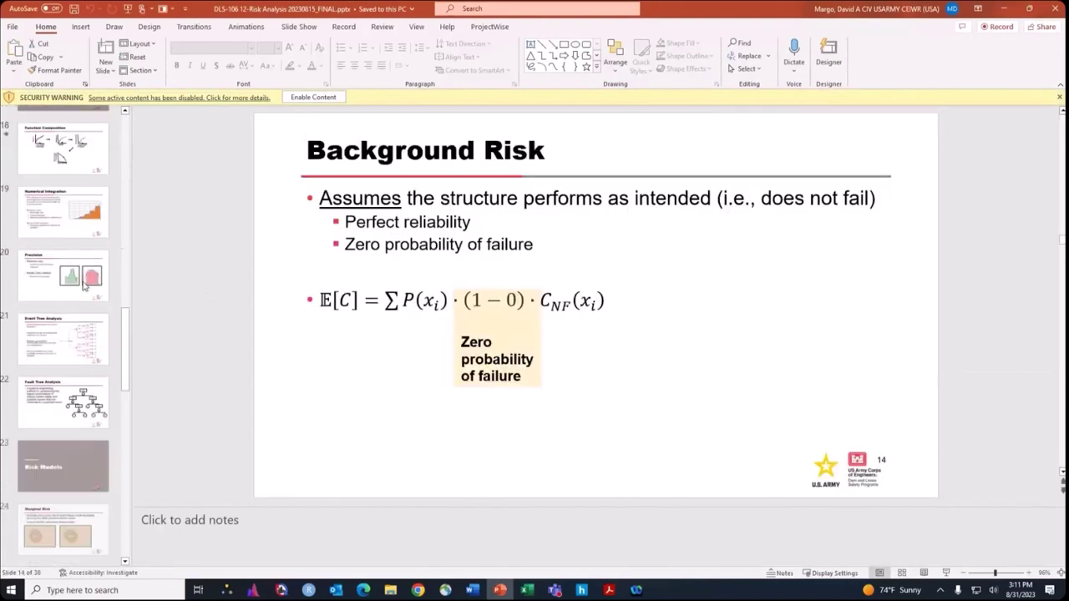
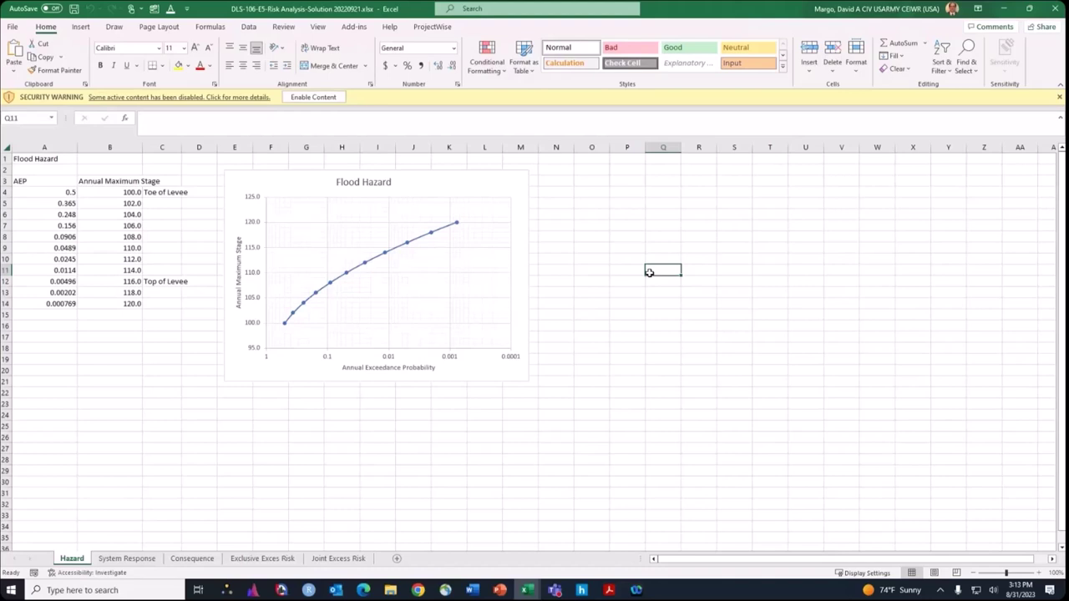
# Step: Switch back to the Excel solution workbook, revisit the Exclusive Exces Risk worksheet and open the Joint Excess Risk worksheet
pyautogui.click(254, 559)
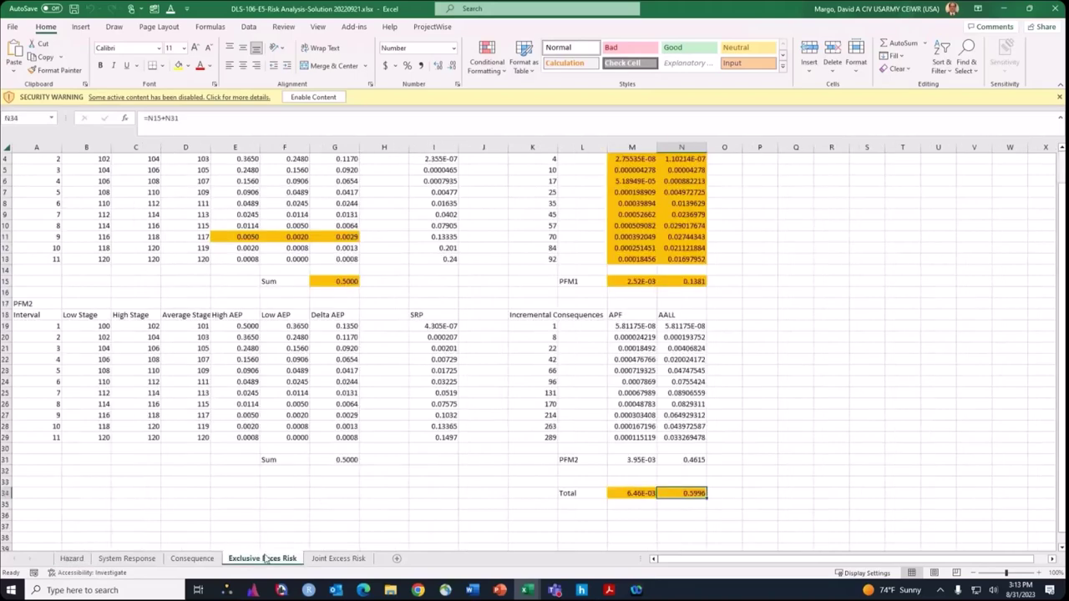
pyautogui.click(336, 558)
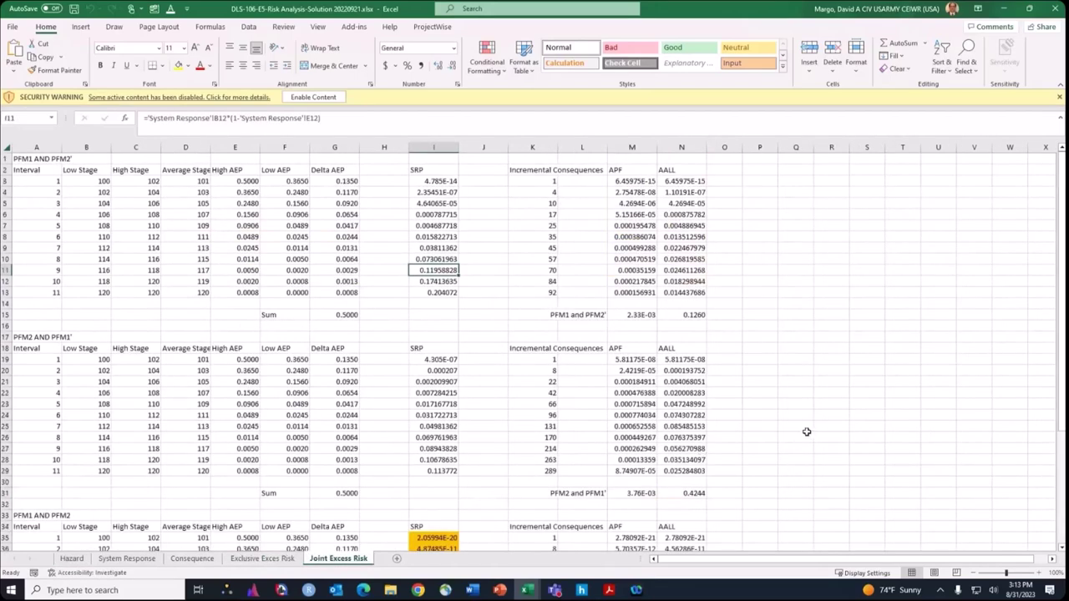
pyautogui.click(806, 435)
pyautogui.click(801, 415)
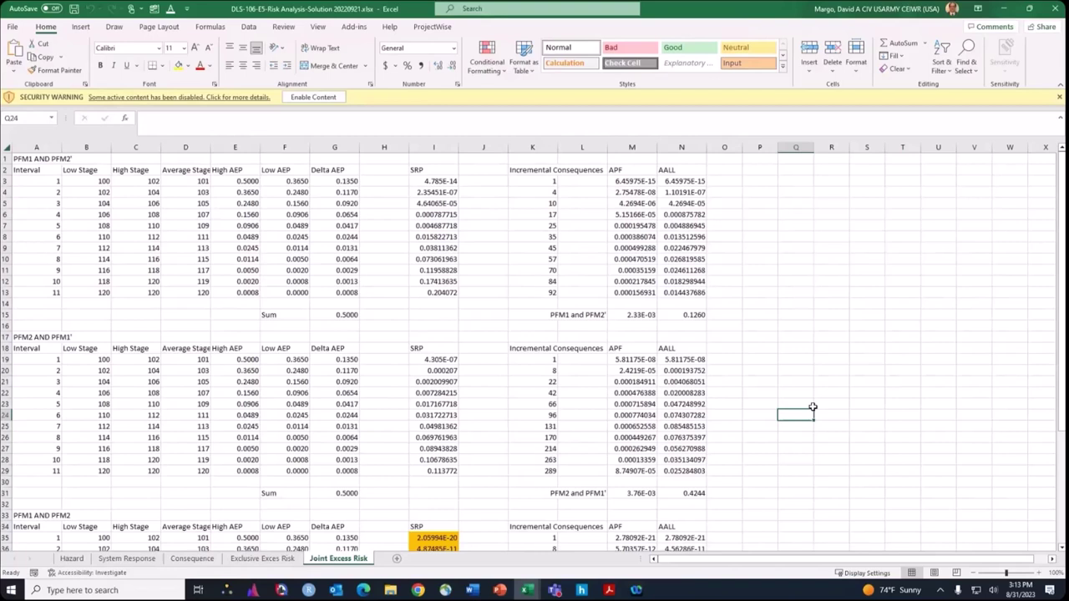
# Step: Examine the average stage formula in D3, the low stage formula in B3 and the interval table A2:G13 for PFM1 AND PFM2'
pyautogui.click(193, 183)
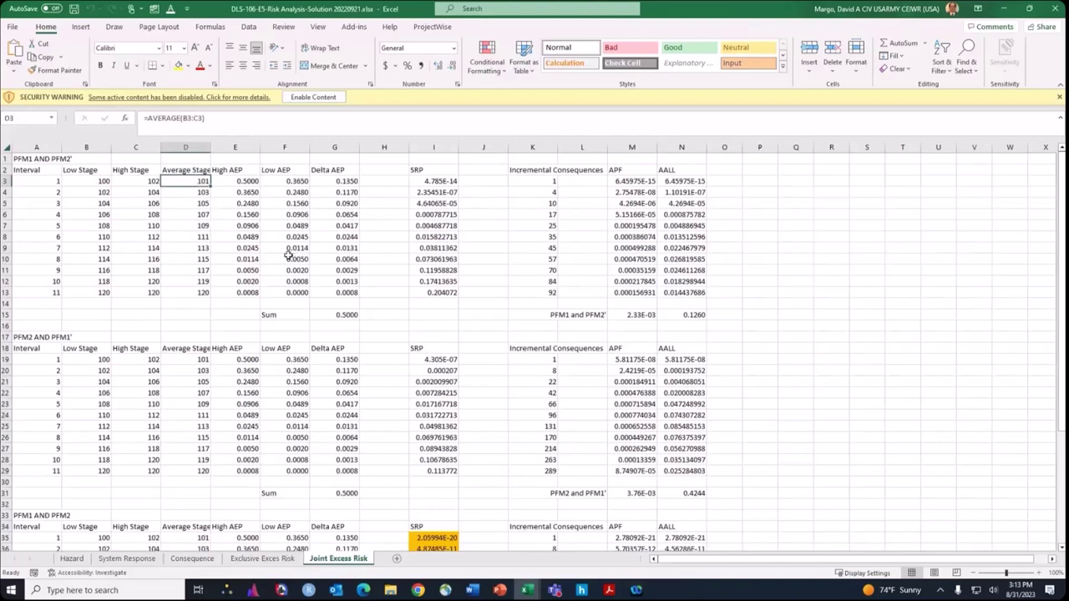
pyautogui.click(826, 324)
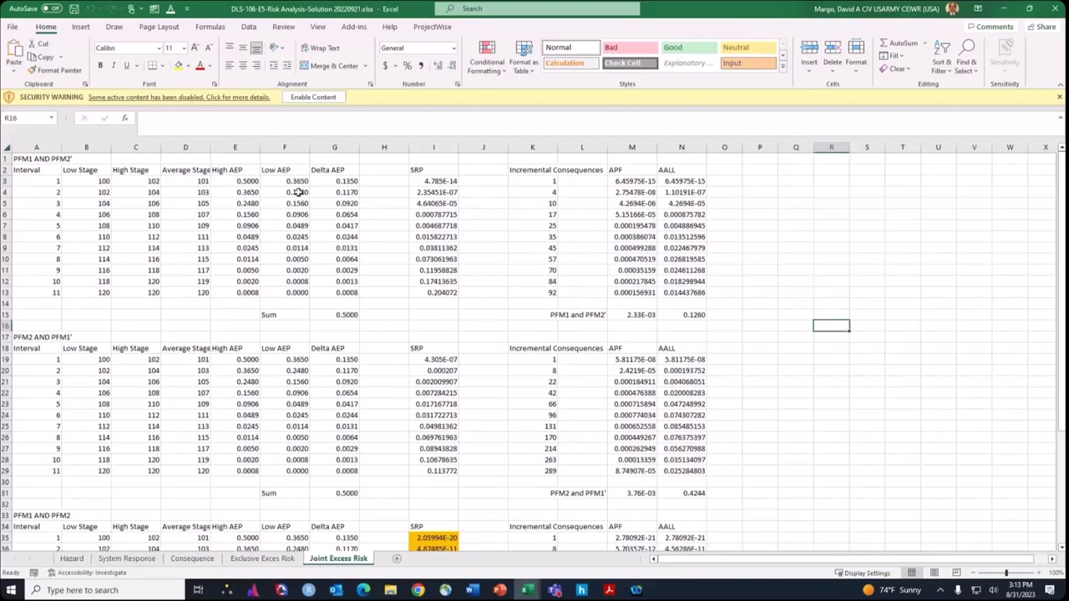
pyautogui.click(97, 180)
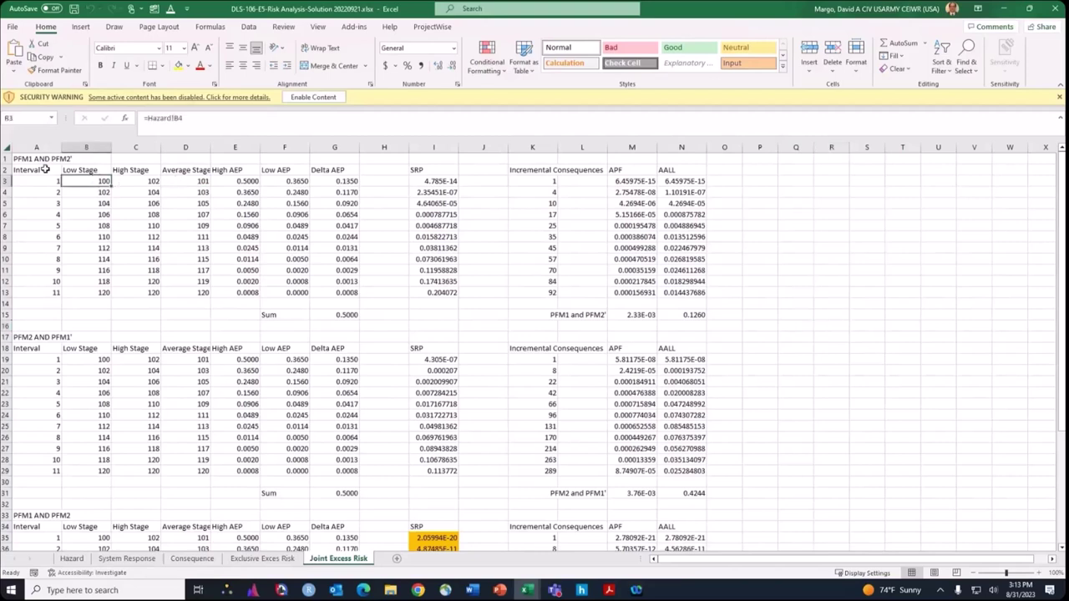
pyautogui.moveTo(42, 169); pyautogui.dragTo(342, 290)
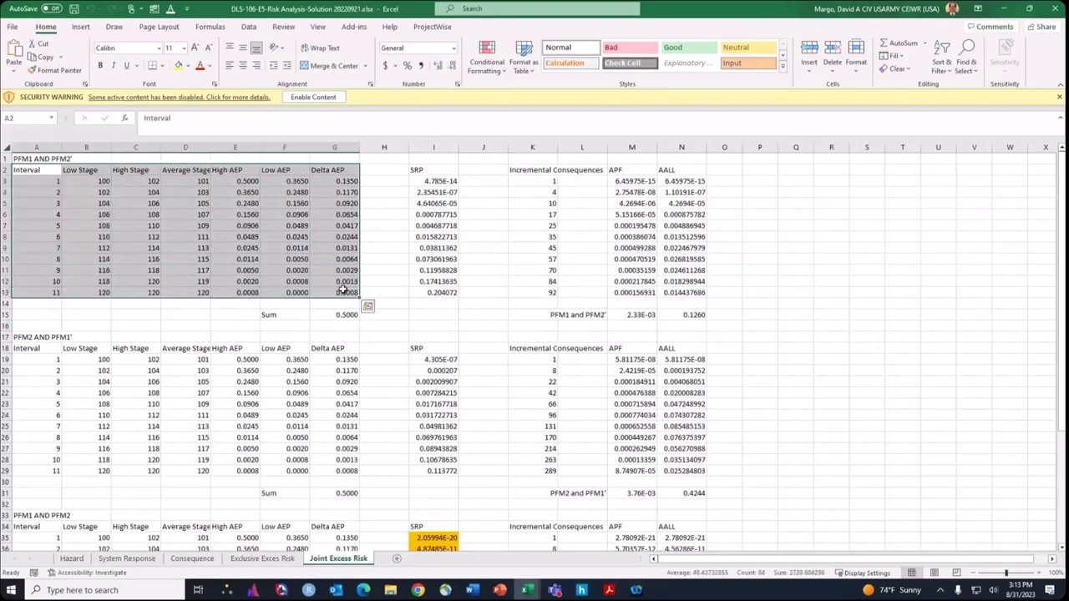
# Step: Examine both terms of the SRP formula in I3 for the first interval of PFM1 AND PFM2'
pyautogui.click(438, 180)
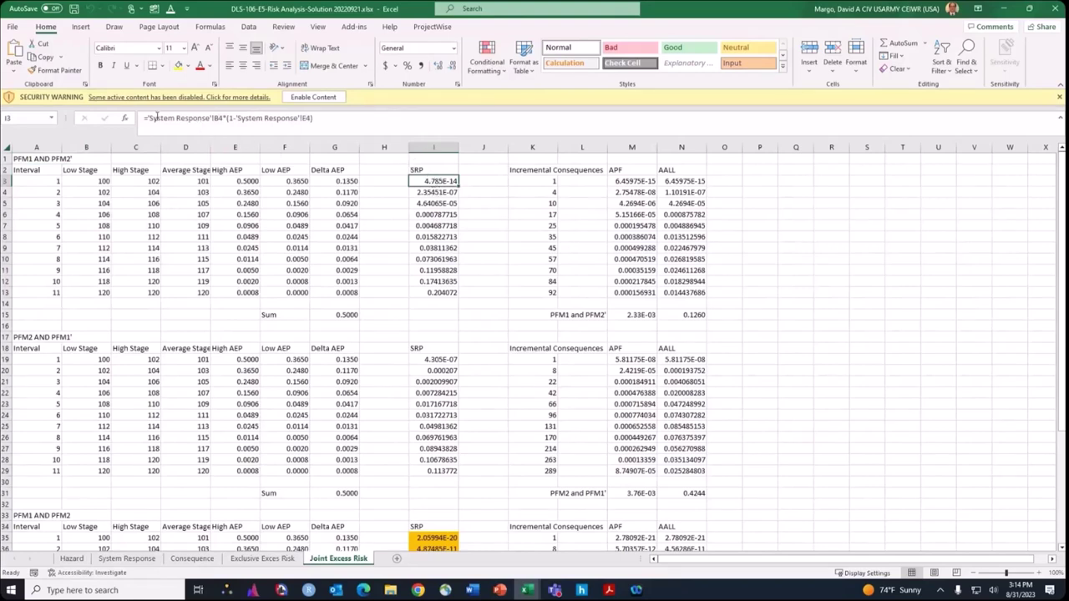
pyautogui.moveTo(150, 118); pyautogui.dragTo(224, 118)
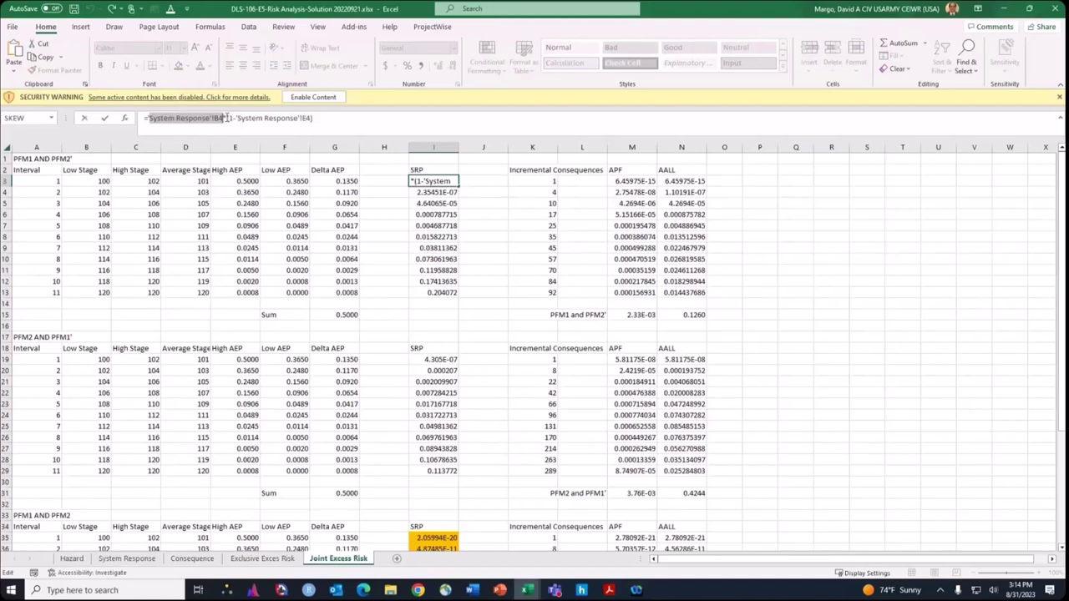
pyautogui.moveTo(227, 118); pyautogui.dragTo(327, 118)
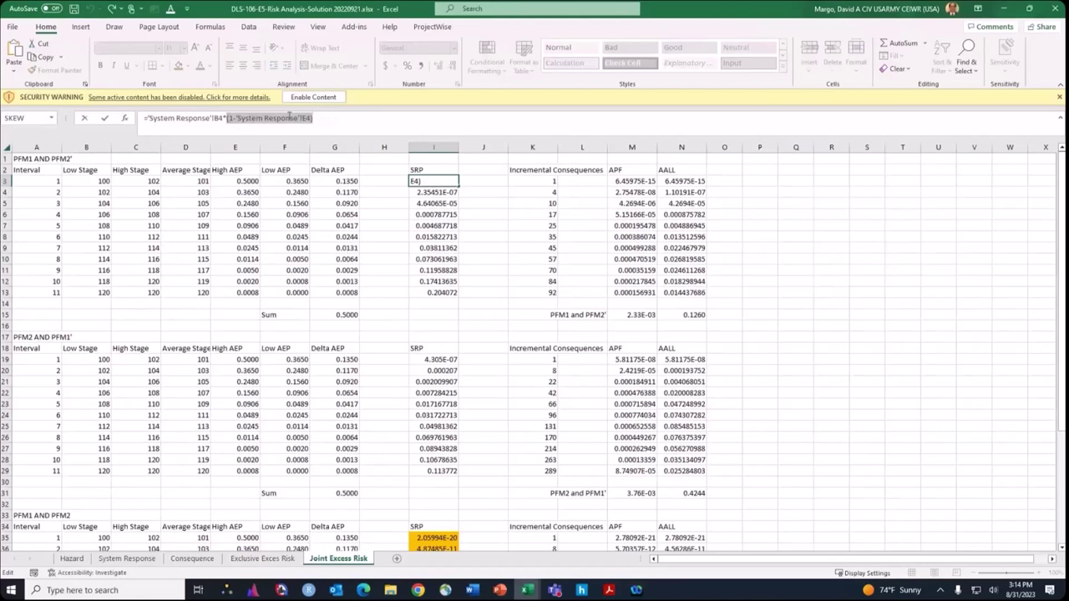
pyautogui.press('Return')
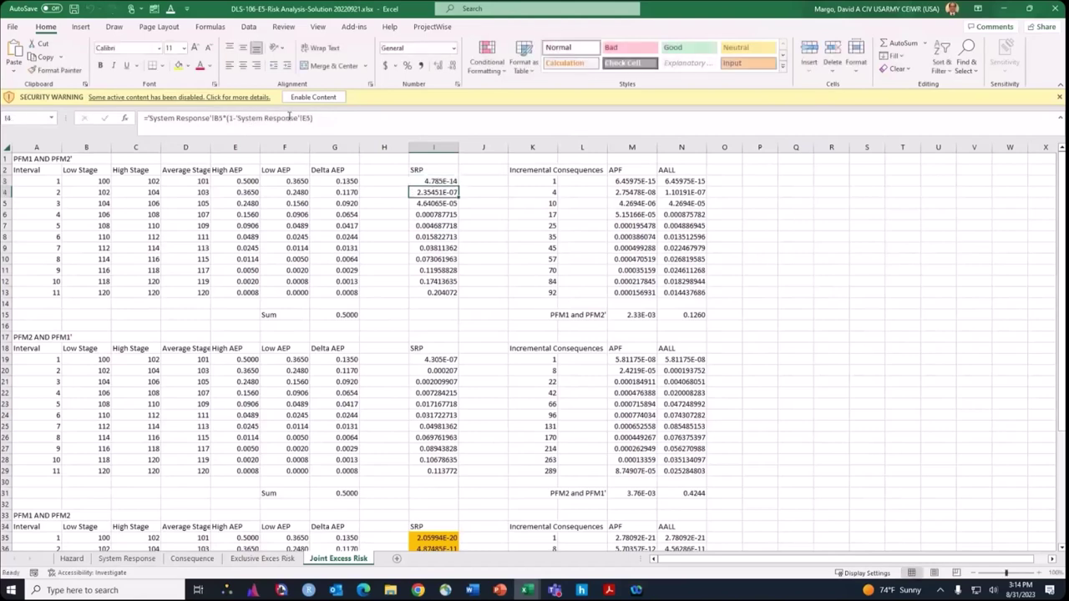
# Step: Examine both terms of the SRP formula in I19 for the first interval of PFM2 AND PFM1'
pyautogui.click(432, 359)
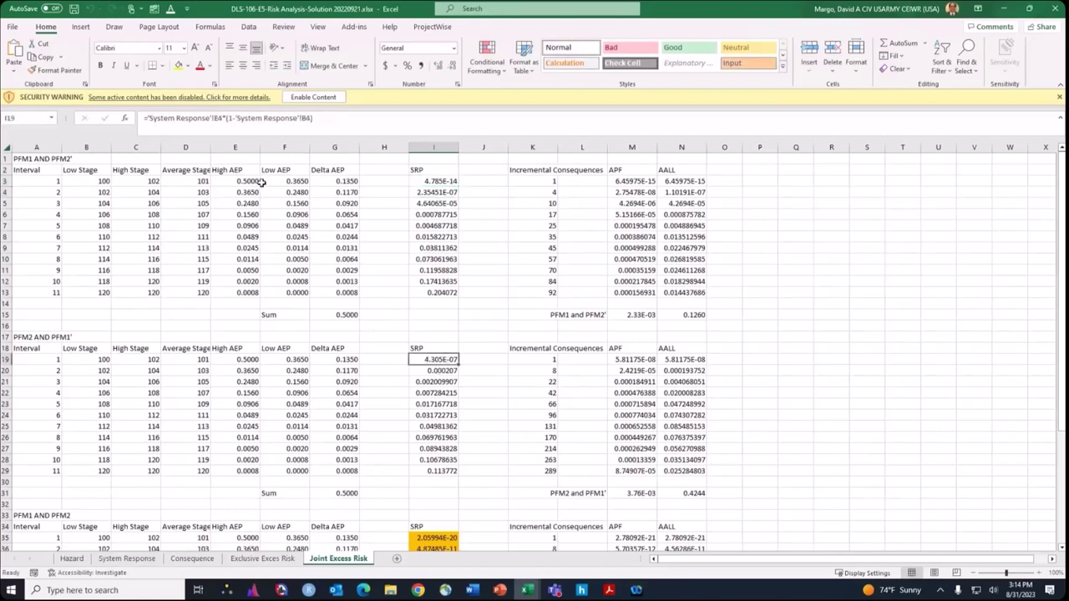
pyautogui.click(219, 118)
pyautogui.moveTo(220, 117); pyautogui.dragTo(149, 118)
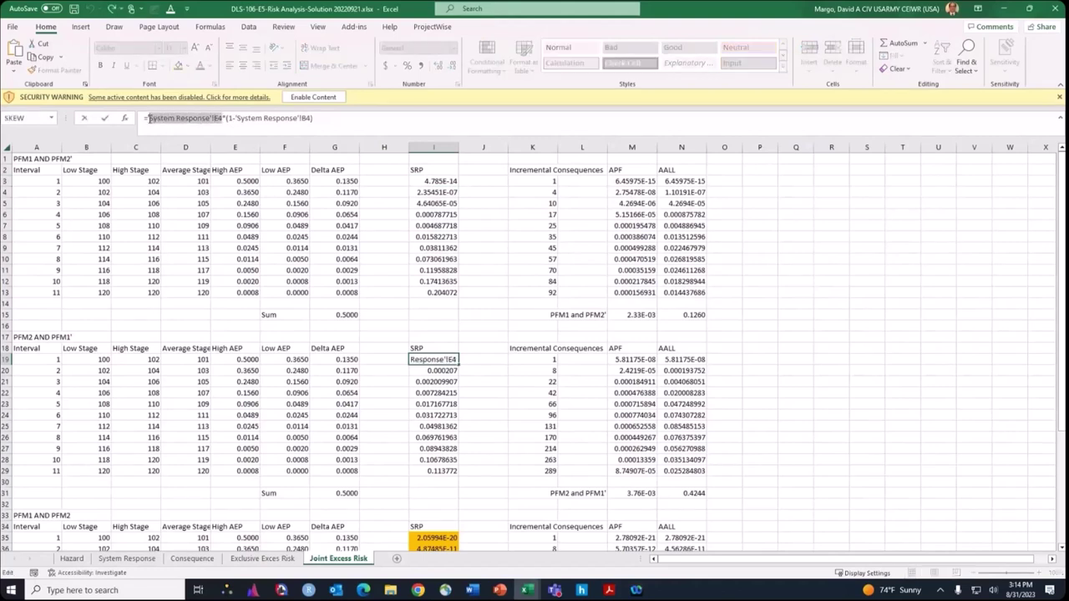
pyautogui.moveTo(226, 118); pyautogui.dragTo(333, 116)
pyautogui.press('Return')
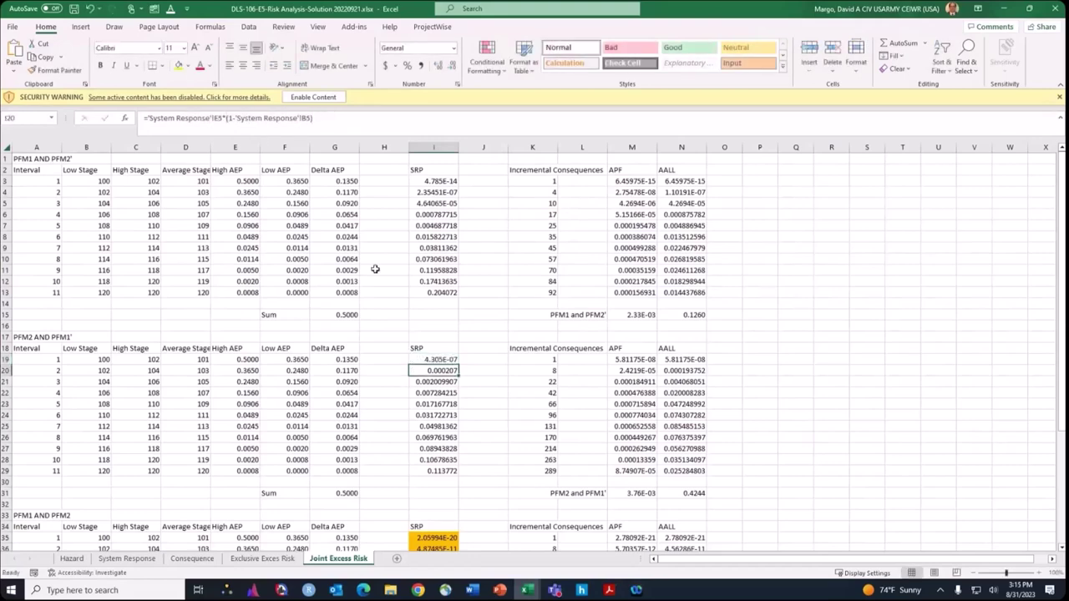
# Step: Examine the SRP formula in I35 and the highlighted SRP values I35:I45 for PFM1 AND PFM2
pyautogui.scroll(-5, 376, 269)
pyautogui.click(434, 372)
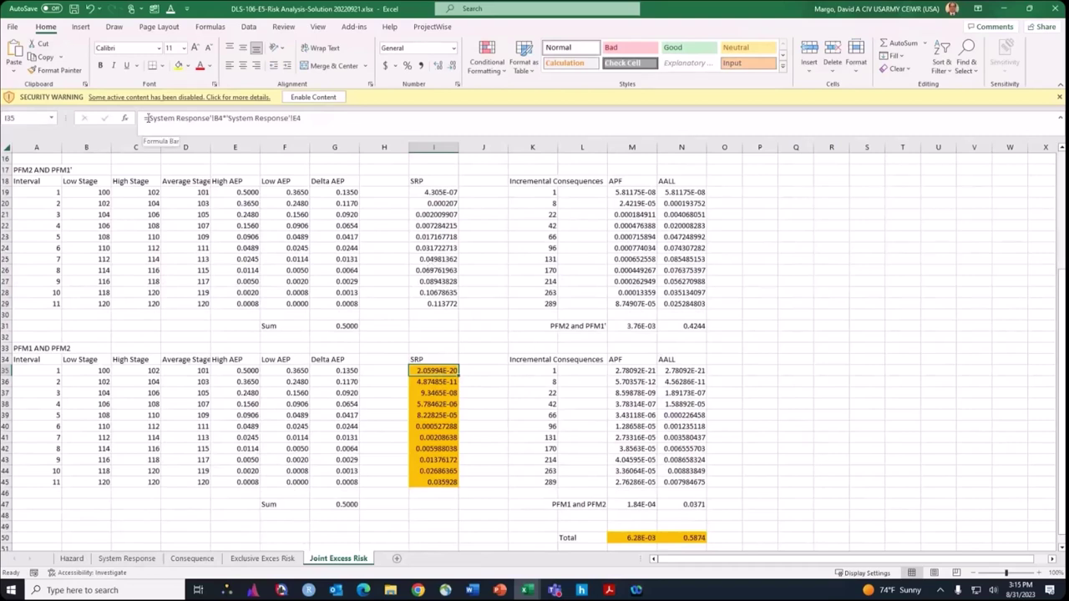
pyautogui.moveTo(146, 117); pyautogui.dragTo(331, 117)
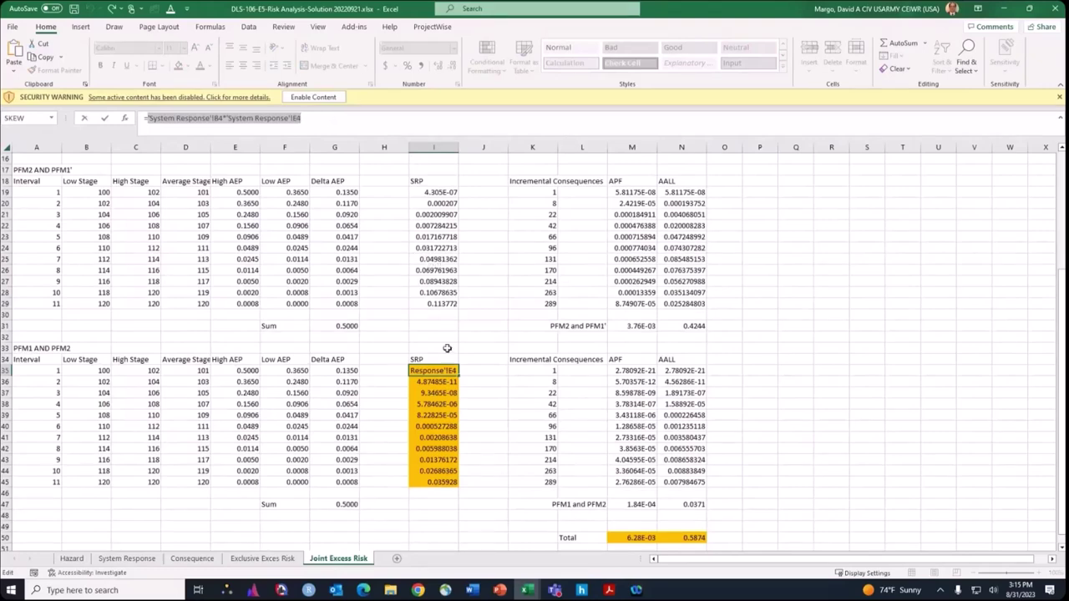
pyautogui.press('Escape')
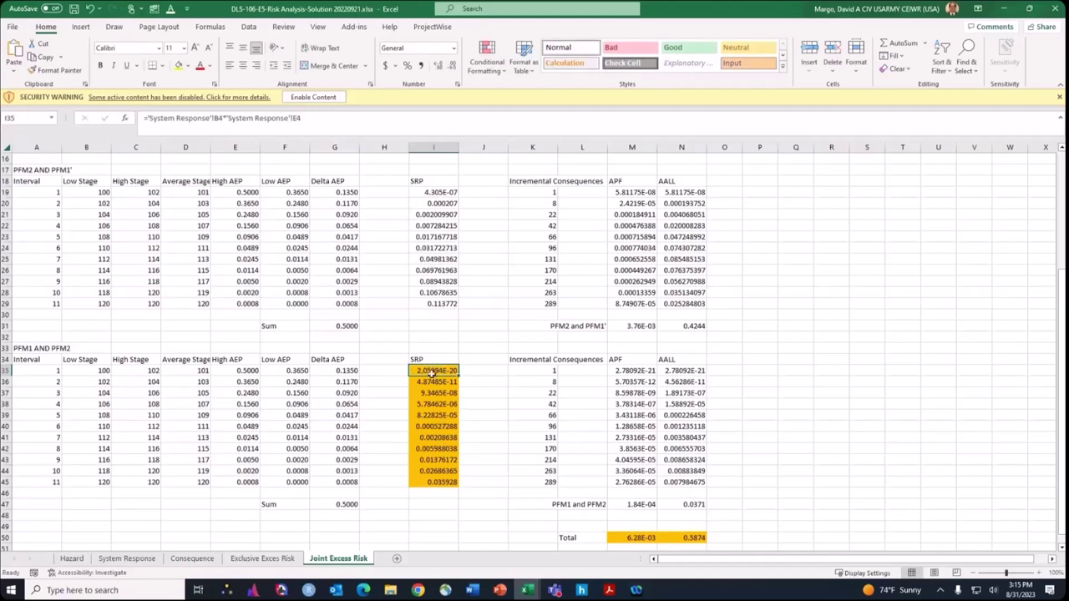
pyautogui.moveTo(433, 372); pyautogui.dragTo(433, 482)
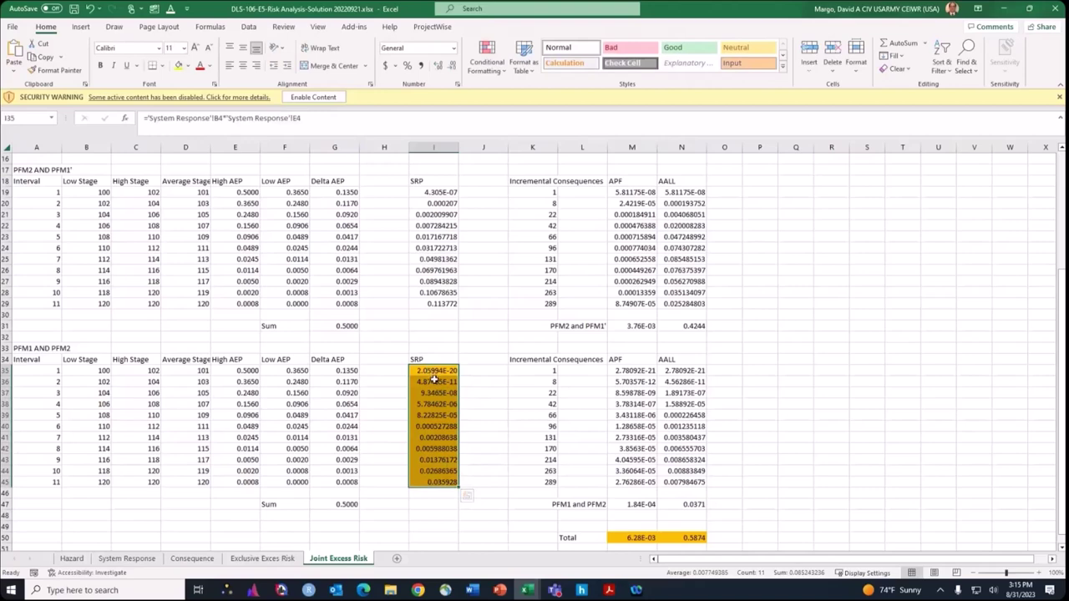
pyautogui.scroll(2, 468, 328)
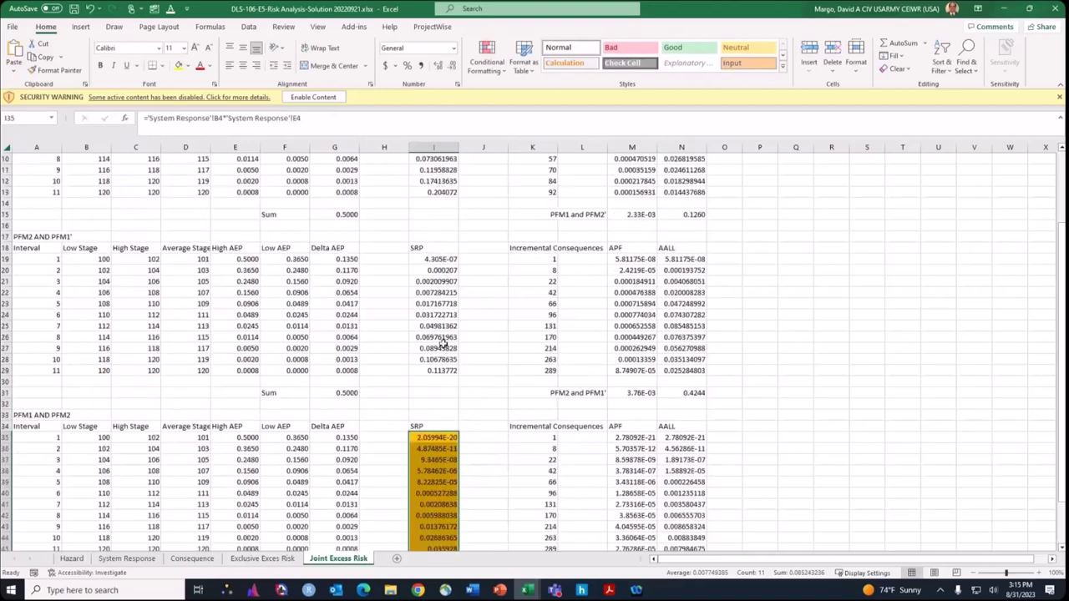
pyautogui.scroll(-3, 465, 375)
pyautogui.click(438, 394)
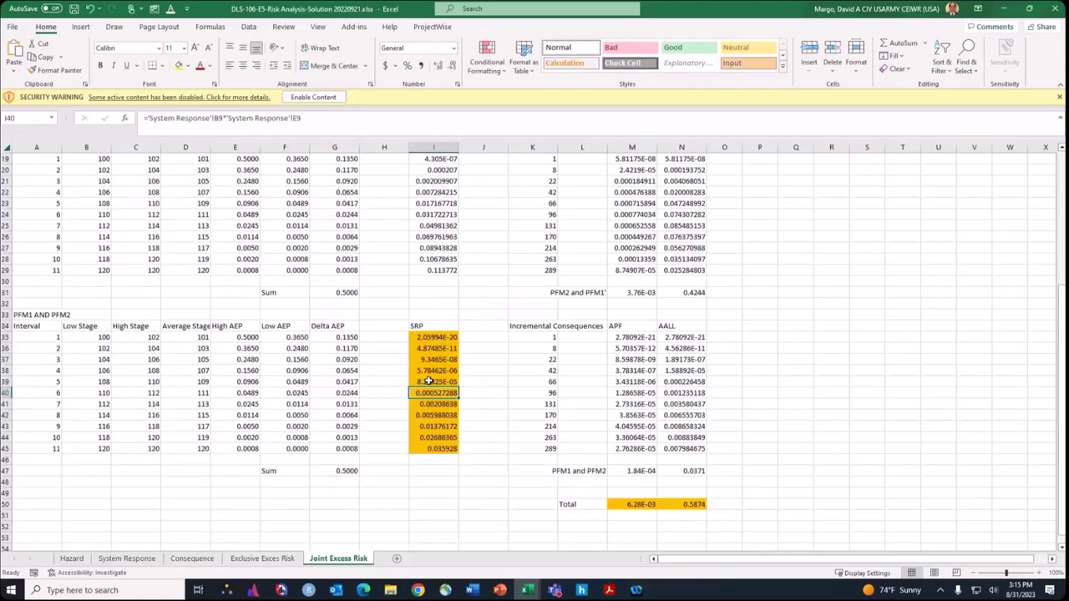
# Step: Examine the incremental consequences formulas in K37 and K35 for PFM1 AND PFM2
pyautogui.click(538, 361)
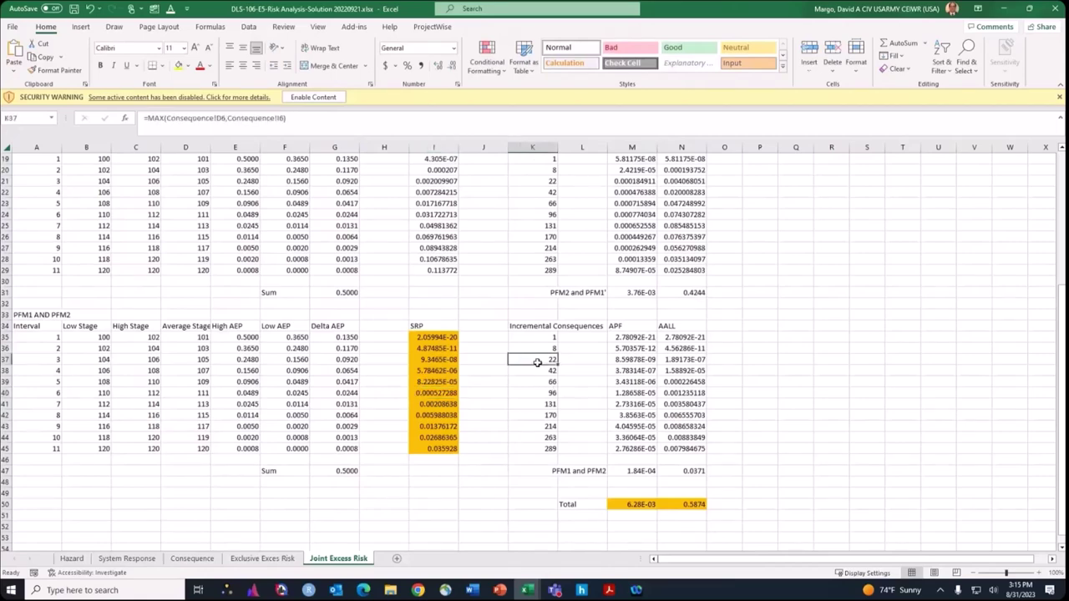
pyautogui.scroll(3, 538, 363)
pyautogui.scroll(3, 538, 362)
pyautogui.scroll(-4, 538, 363)
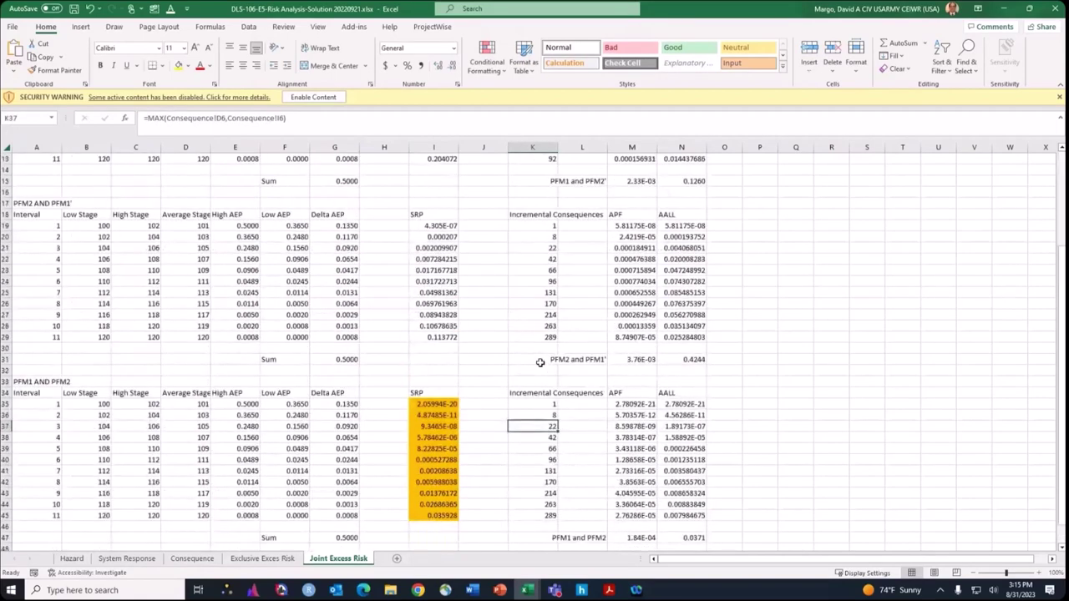
pyautogui.click(545, 405)
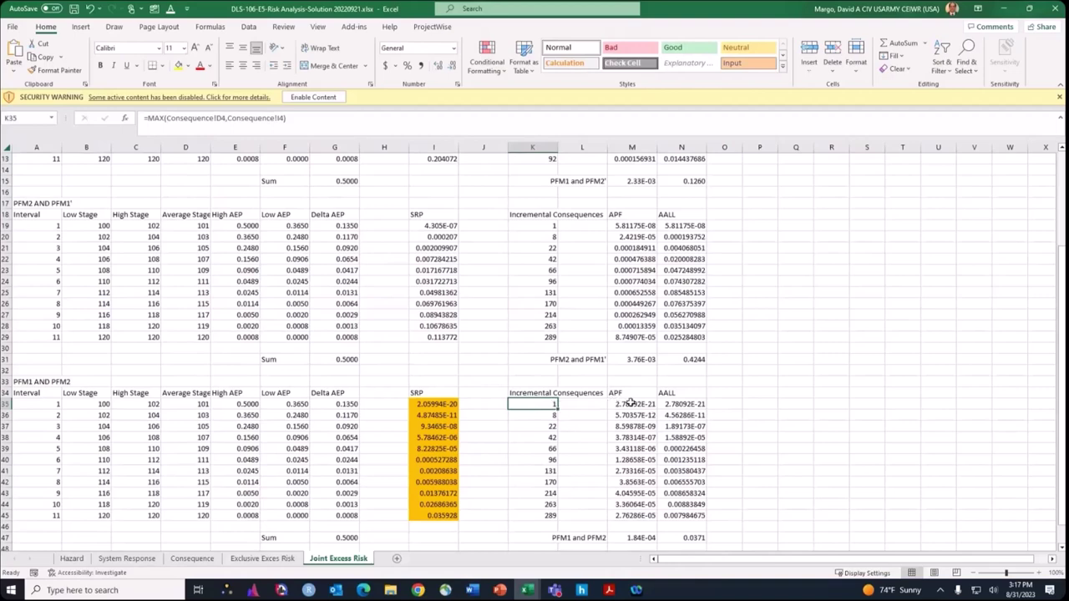
# Step: Examine the APF formula in M35, the PFM1 and PFM2 sums in M47 and N47, and the total APF formula in M50
pyautogui.click(632, 403)
pyautogui.scroll(-1, 662, 448)
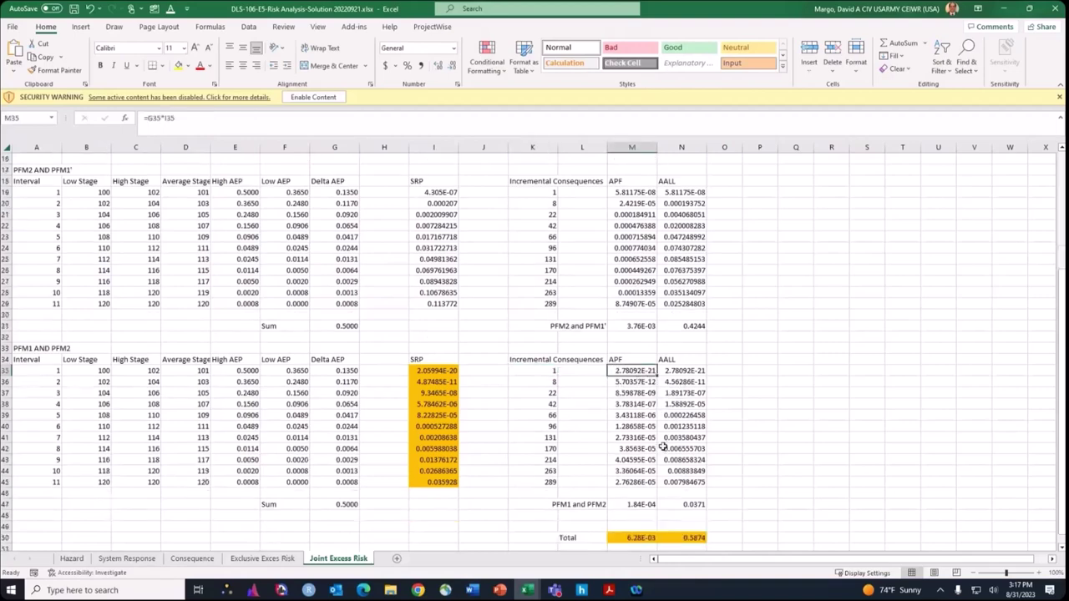
pyautogui.scroll(-2, 662, 448)
pyautogui.click(638, 437)
pyautogui.click(689, 437)
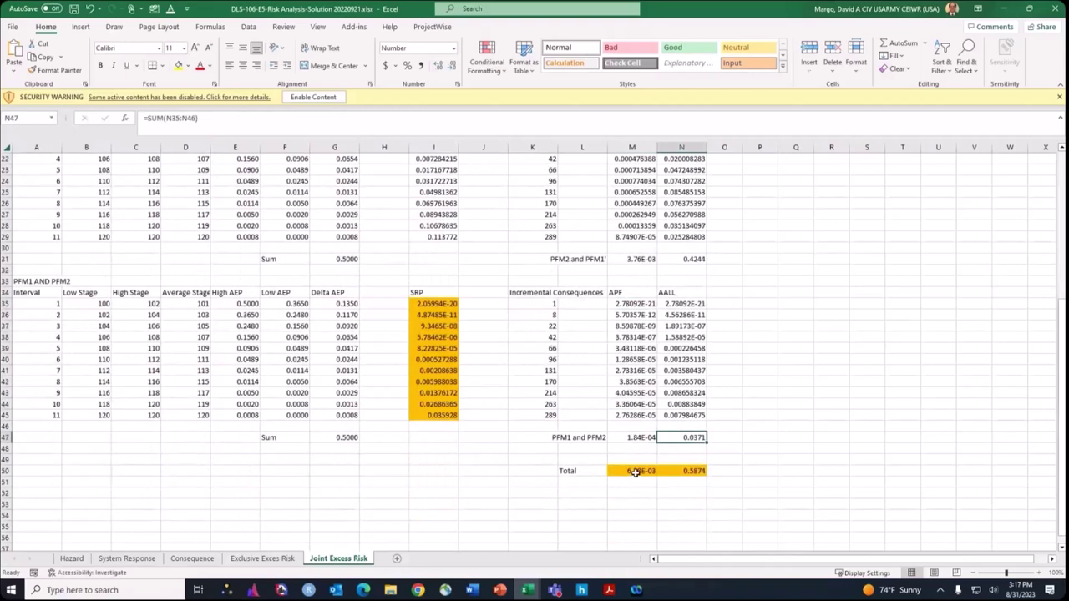
pyautogui.click(634, 473)
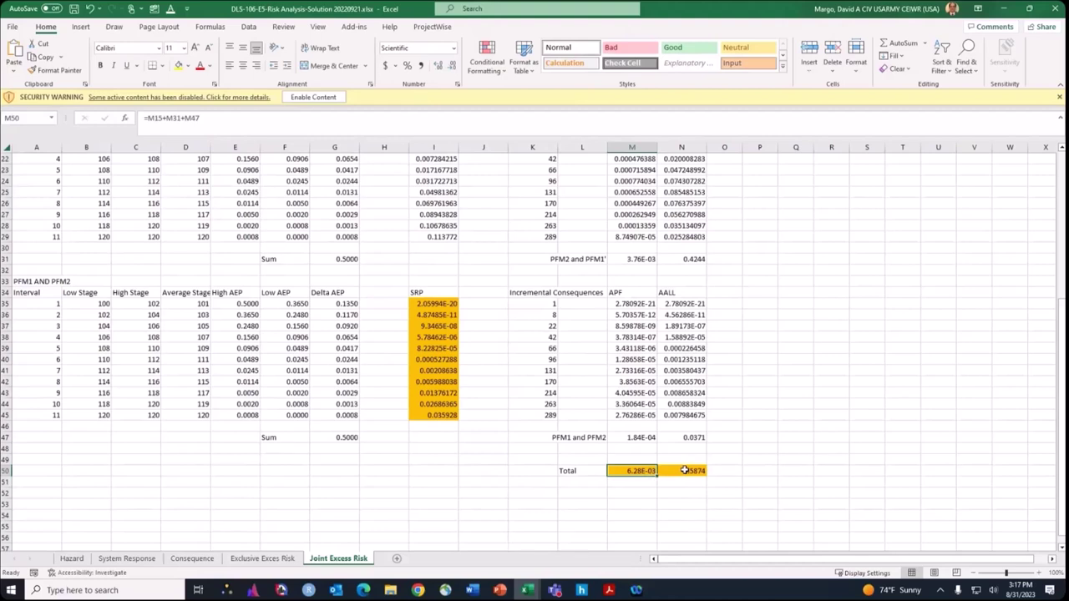
pyautogui.hotkey('alt', 'Tab')
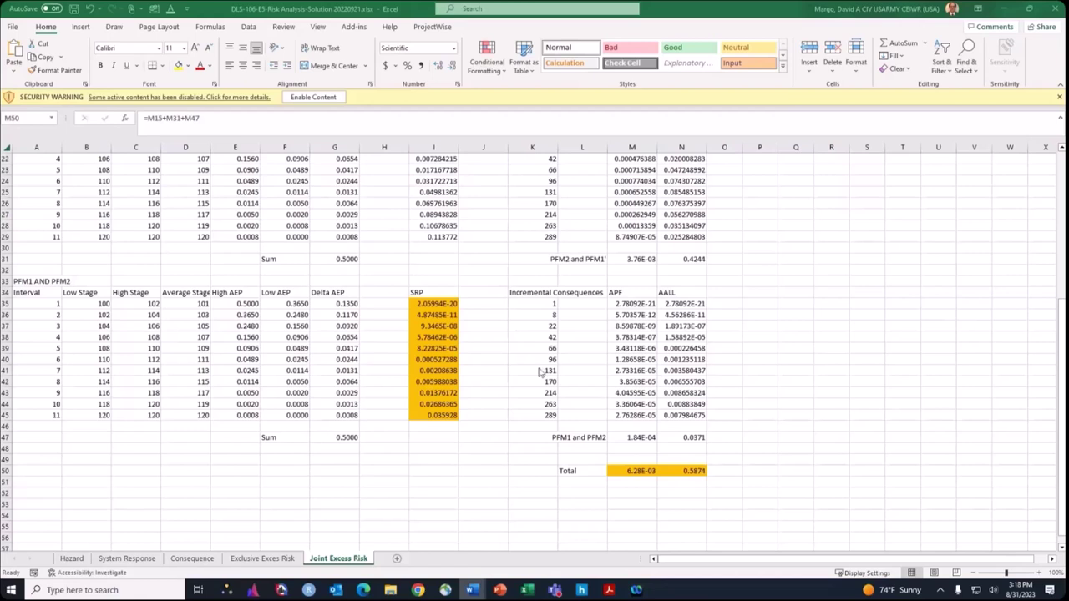
pyautogui.click(484, 447)
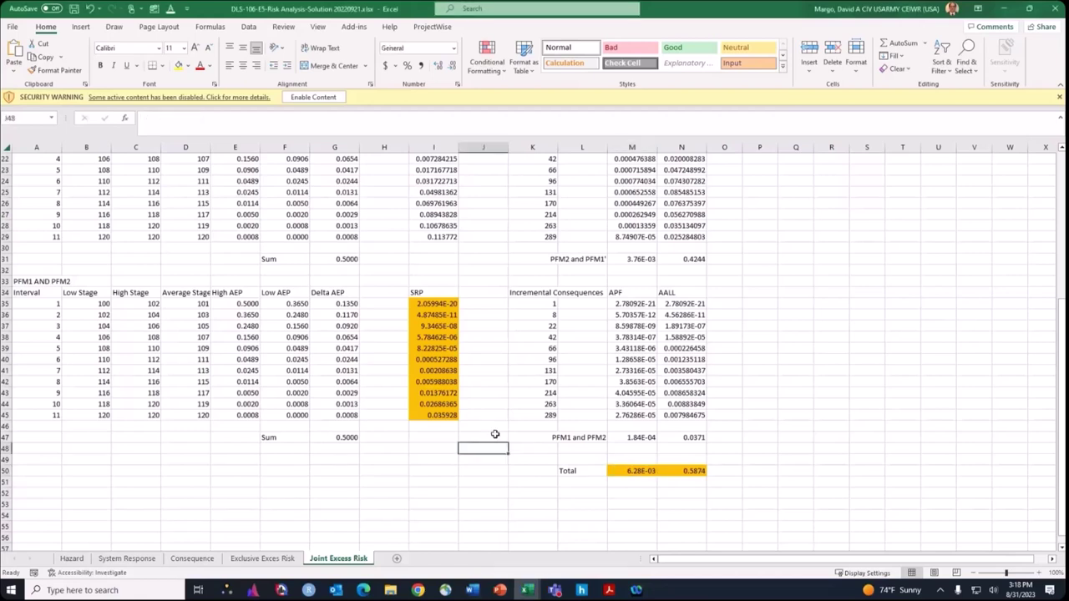
pyautogui.click(495, 435)
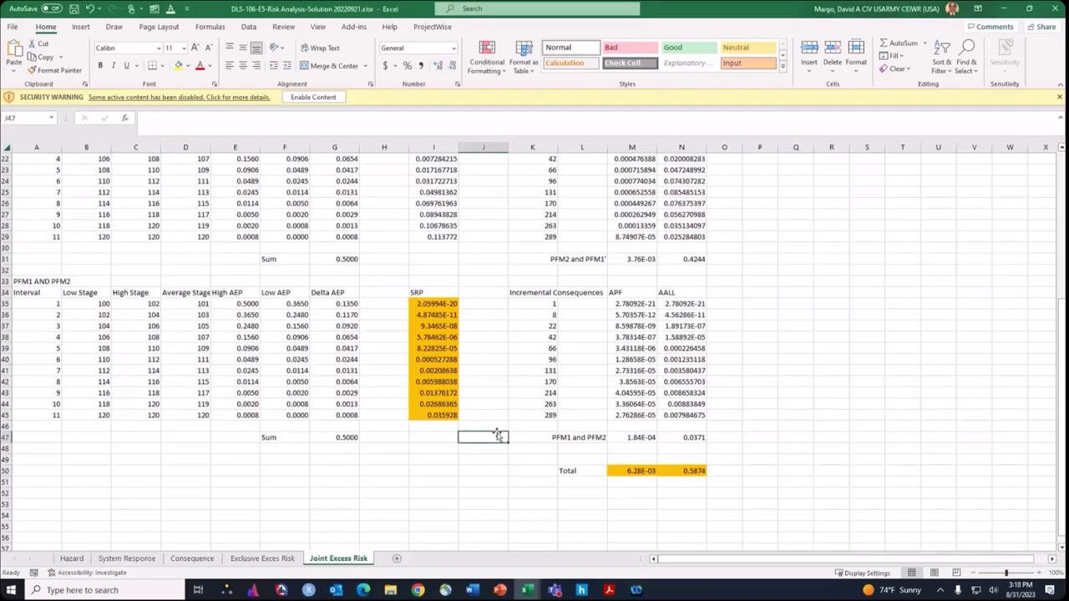
# Step: Return to the first two joint scenario tables and recheck the SRP formula in I19
pyautogui.scroll(7, 495, 434)
pyautogui.click(802, 271)
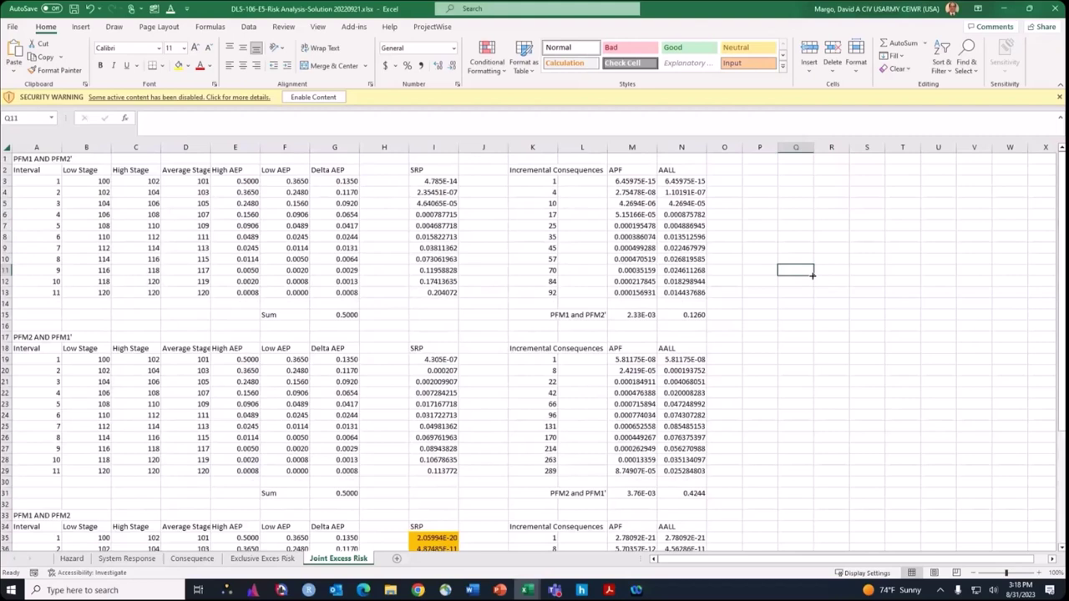
pyautogui.click(456, 360)
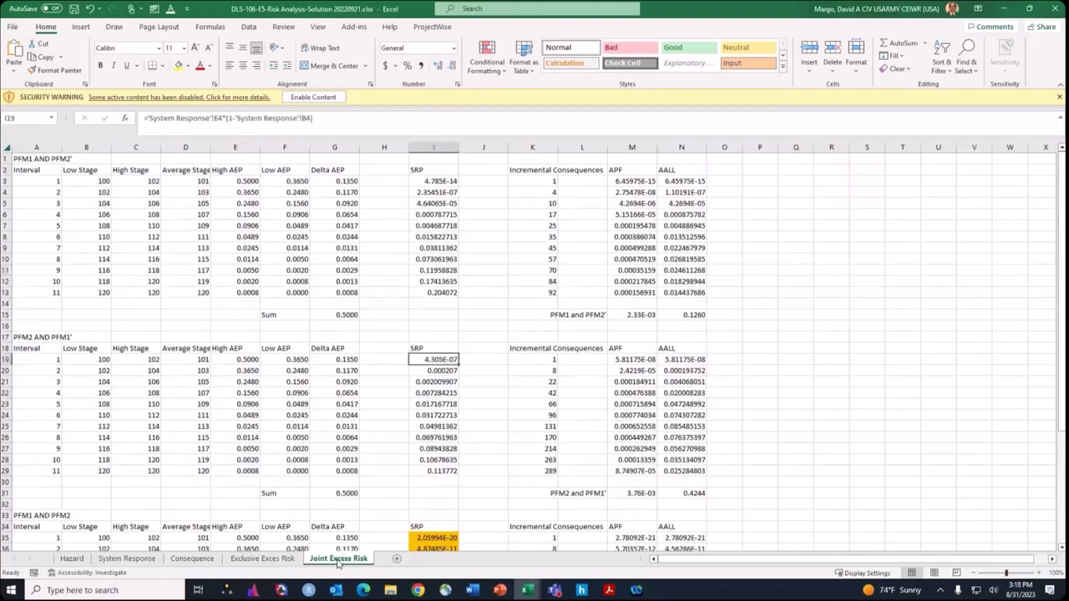
pyautogui.click(643, 335)
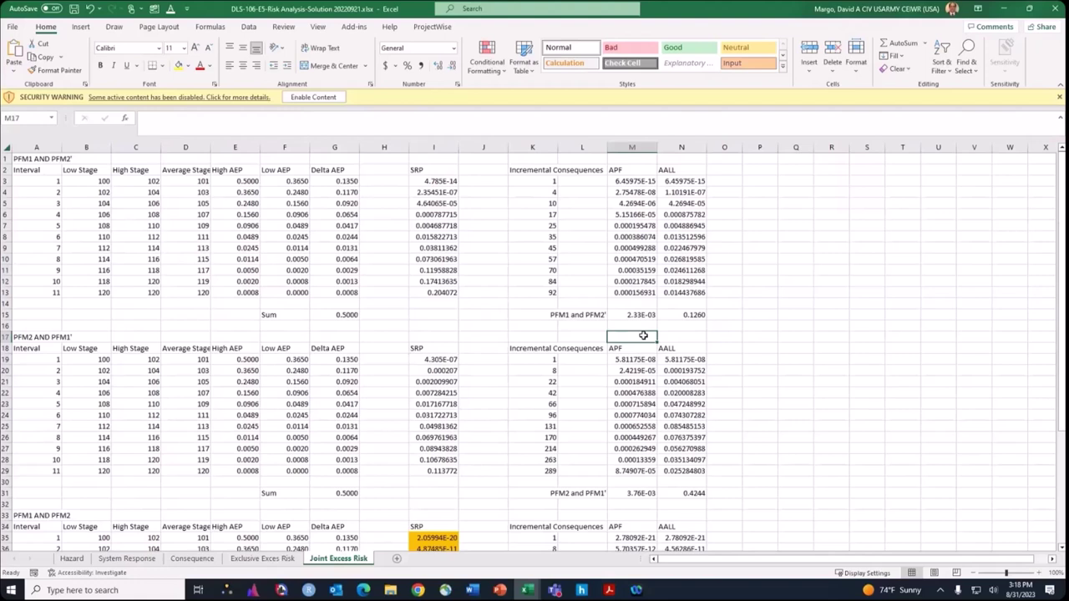
# Step: Review the PFM1, PFM2 and total results on the Exclusive Exces Risk worksheet, then return to the Joint Excess Risk worksheet
pyautogui.click(262, 559)
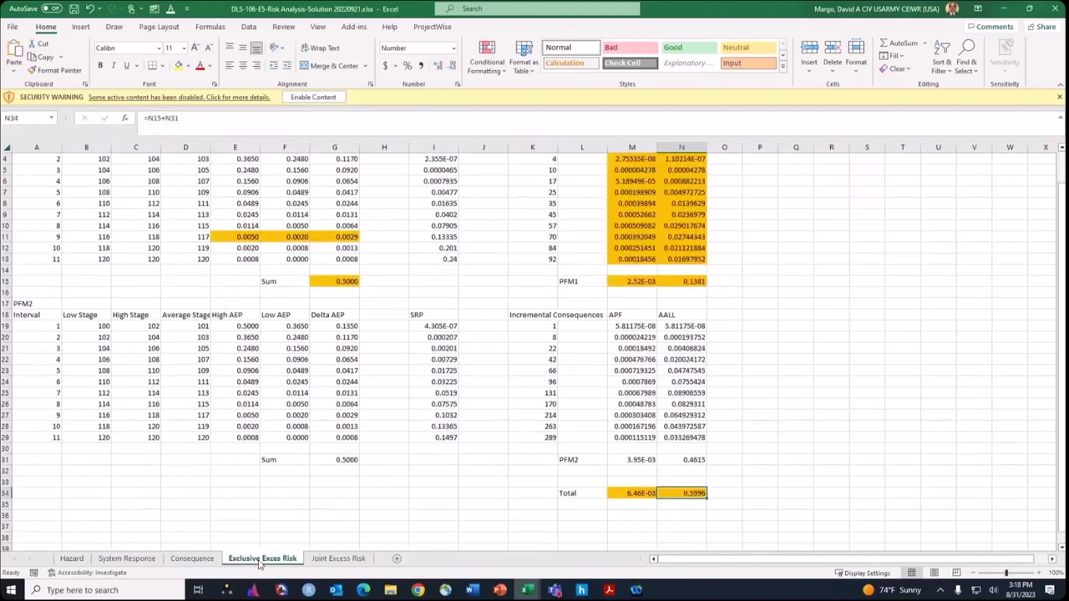
pyautogui.click(509, 471)
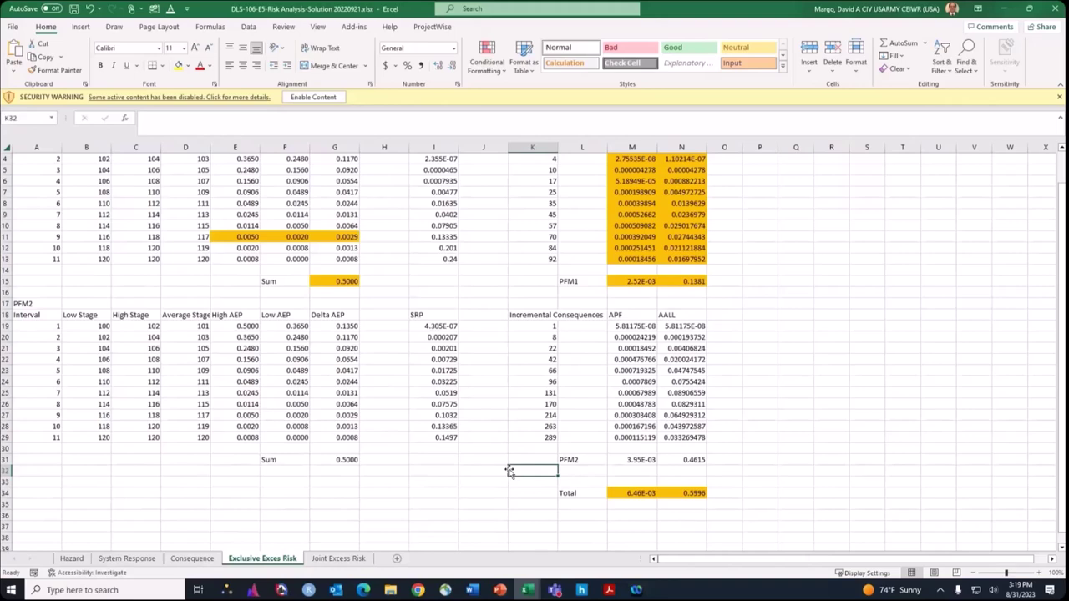
pyautogui.click(336, 559)
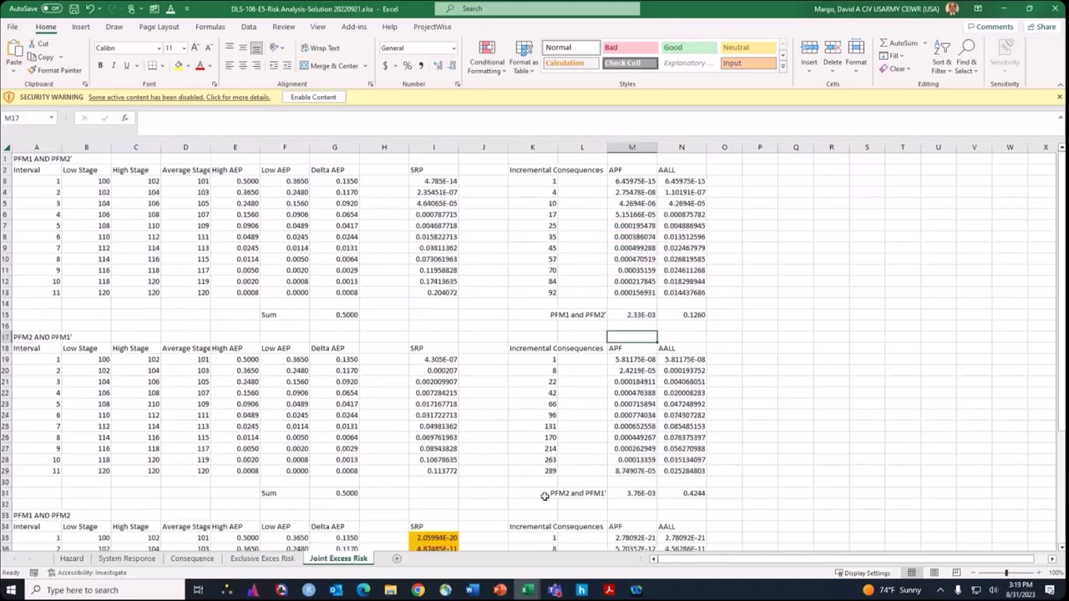
pyautogui.click(820, 392)
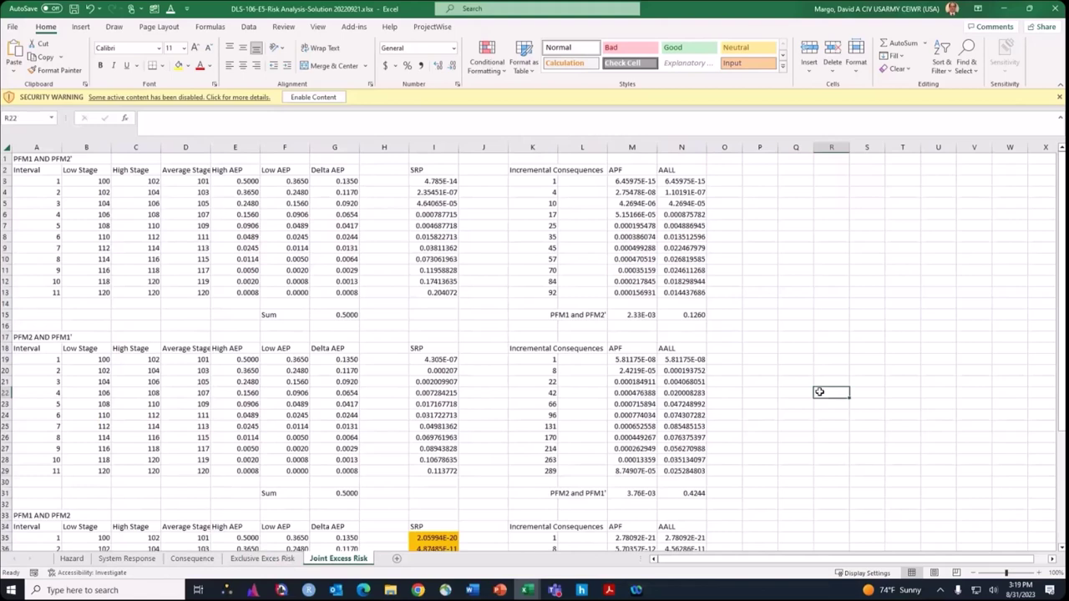
pyautogui.click(792, 370)
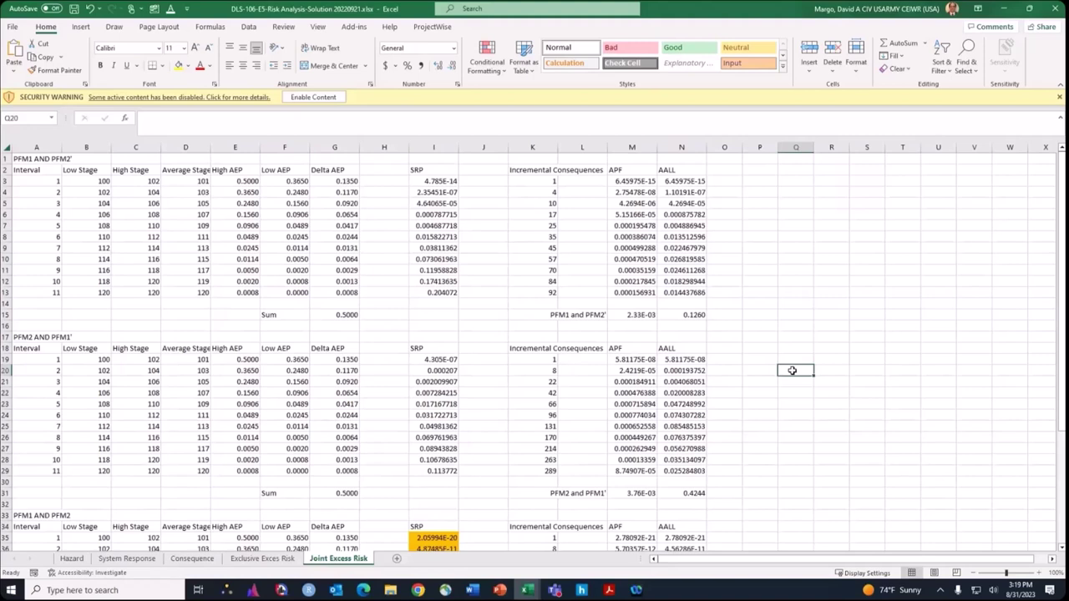
pyautogui.click(794, 380)
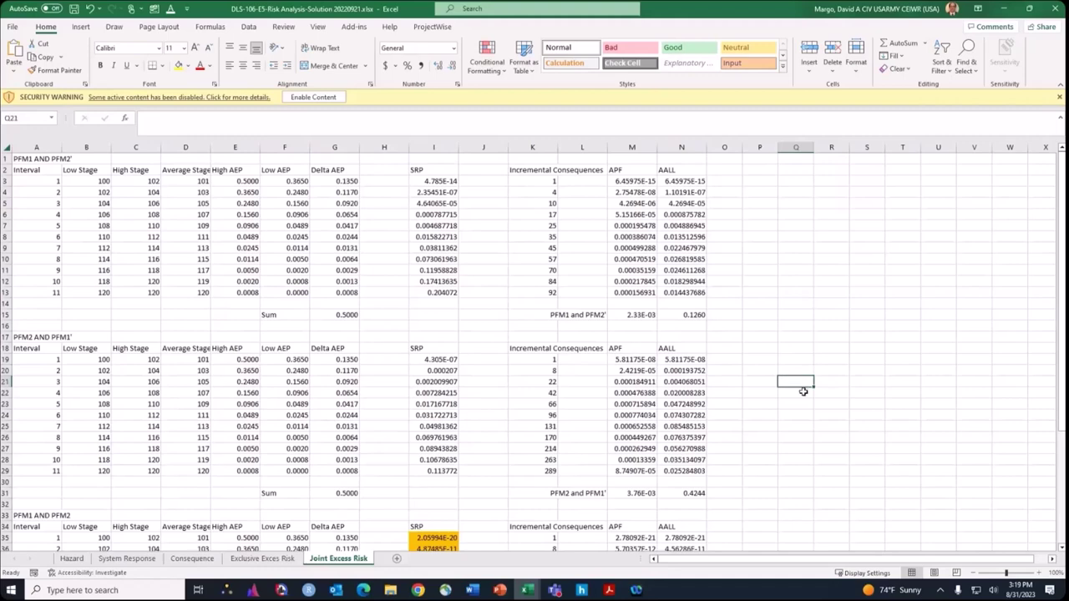
pyautogui.click(805, 392)
# Step: Review the total joint APF and AALL in M50:N50, then open the Exclusive Exces Risk worksheet for comparison
pyautogui.scroll(-4, 805, 392)
pyautogui.scroll(-4, 805, 392)
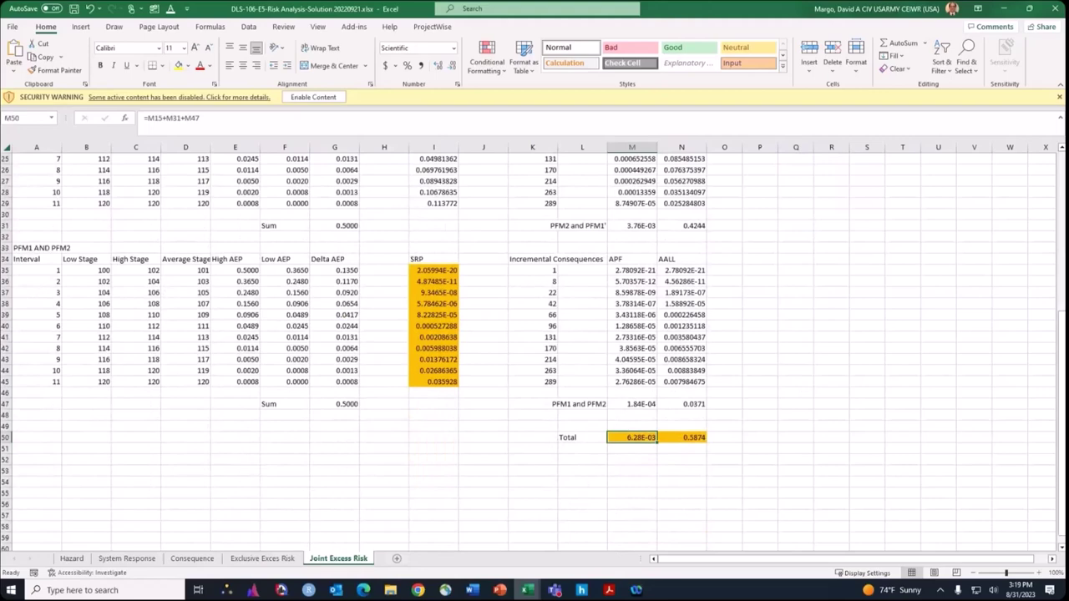
pyautogui.hotkey('alt', 'Tab')
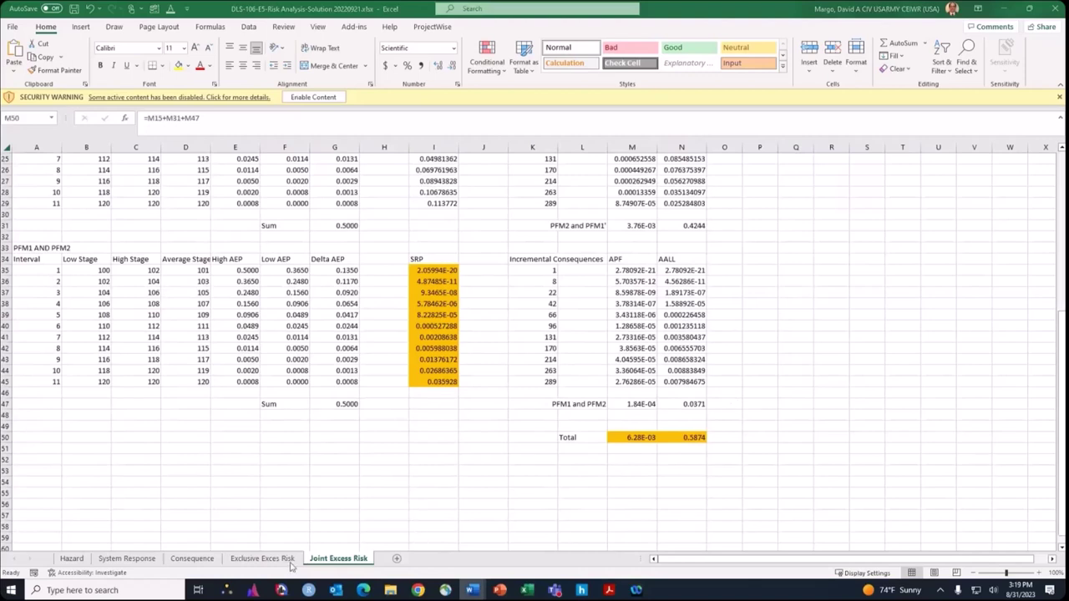
pyautogui.click(632, 438)
pyautogui.keyDown('shift'); pyautogui.click(699, 437); pyautogui.keyUp('shift')
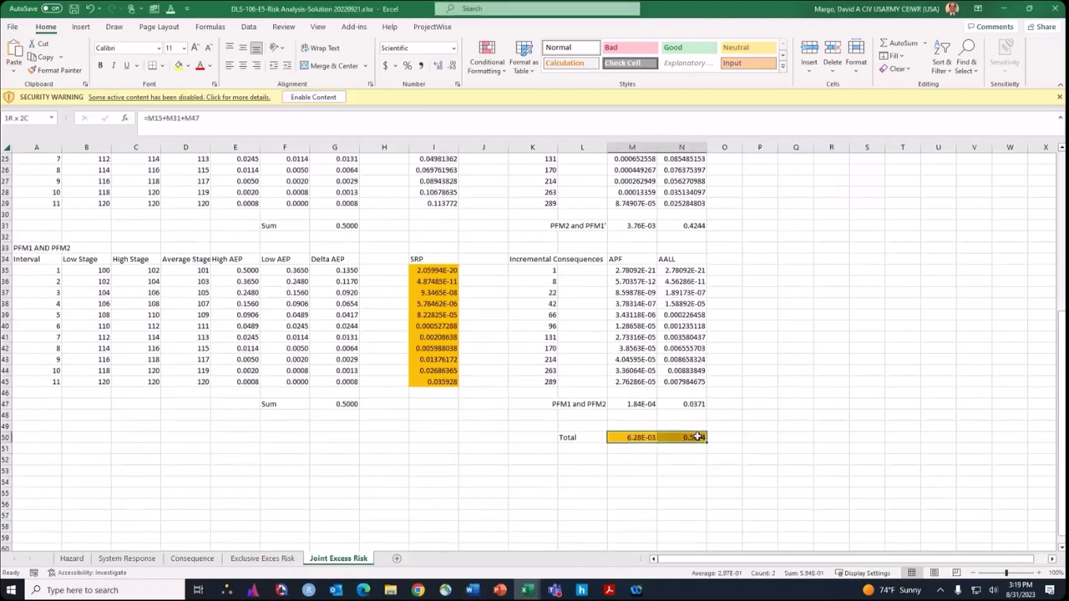
pyautogui.click(263, 559)
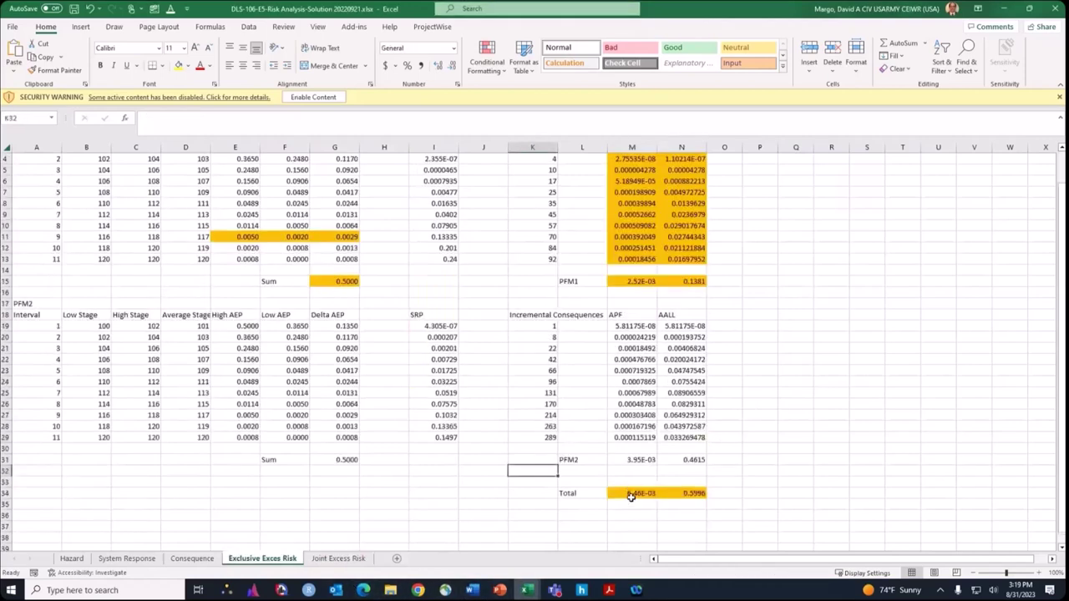
# Step: Compare the total APF in M34 on the Exclusive Exces Risk worksheet with M50 on the Joint Excess Risk worksheet
pyautogui.click(634, 492)
pyautogui.keyDown('shift'); pyautogui.click(689, 492); pyautogui.keyUp('shift')
pyautogui.click(638, 495)
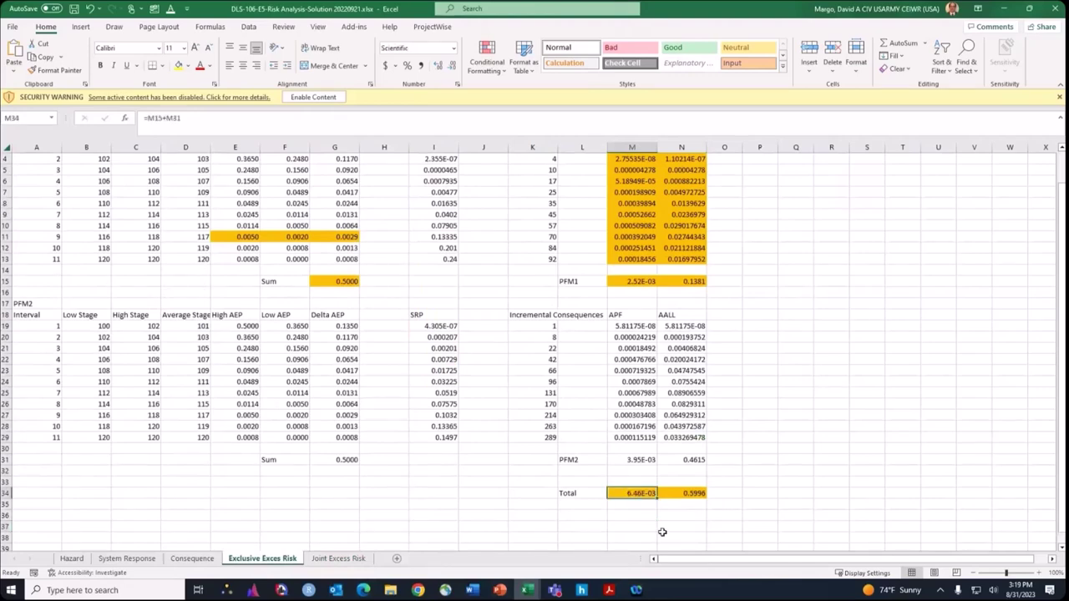
pyautogui.click(338, 558)
pyautogui.click(631, 440)
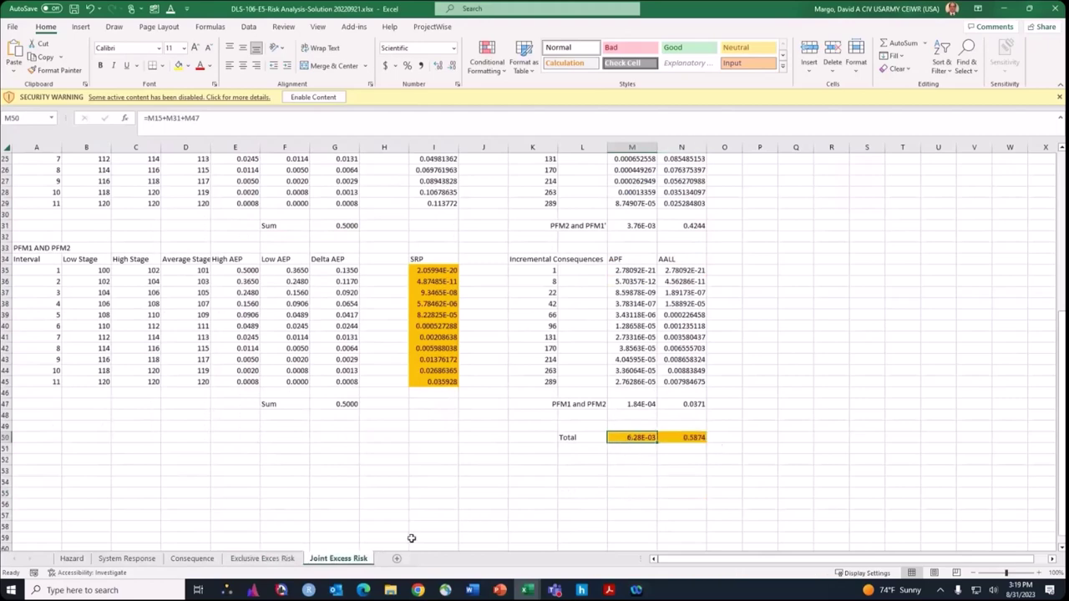
# Step: Compare the total AALL in N34 on the Exclusive Exces Risk worksheet with N50 on the Joint Excess Risk worksheet
pyautogui.click(262, 559)
pyautogui.click(681, 494)
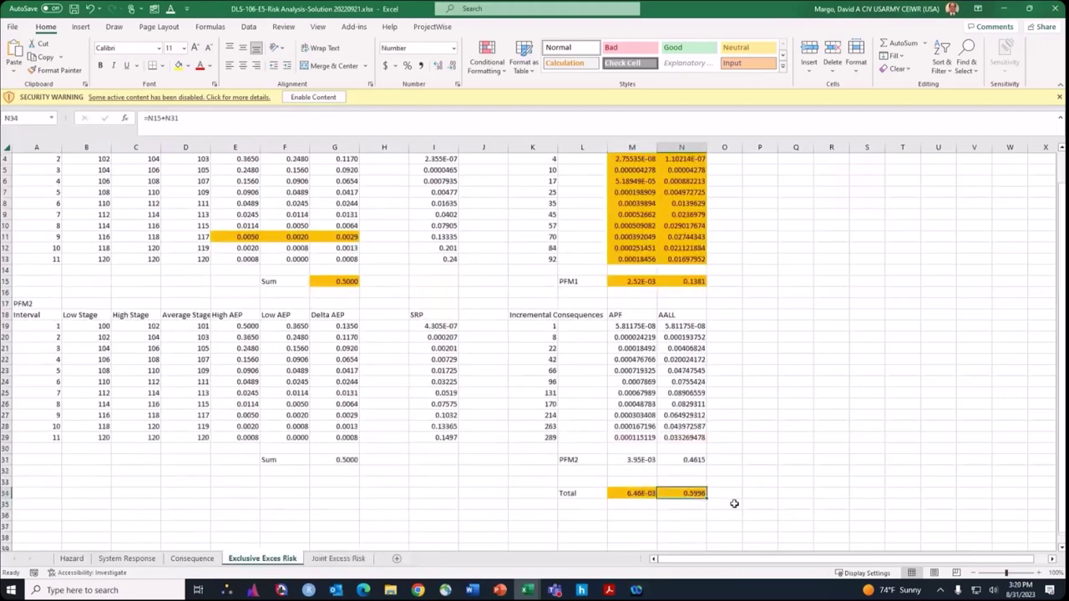
pyautogui.click(339, 559)
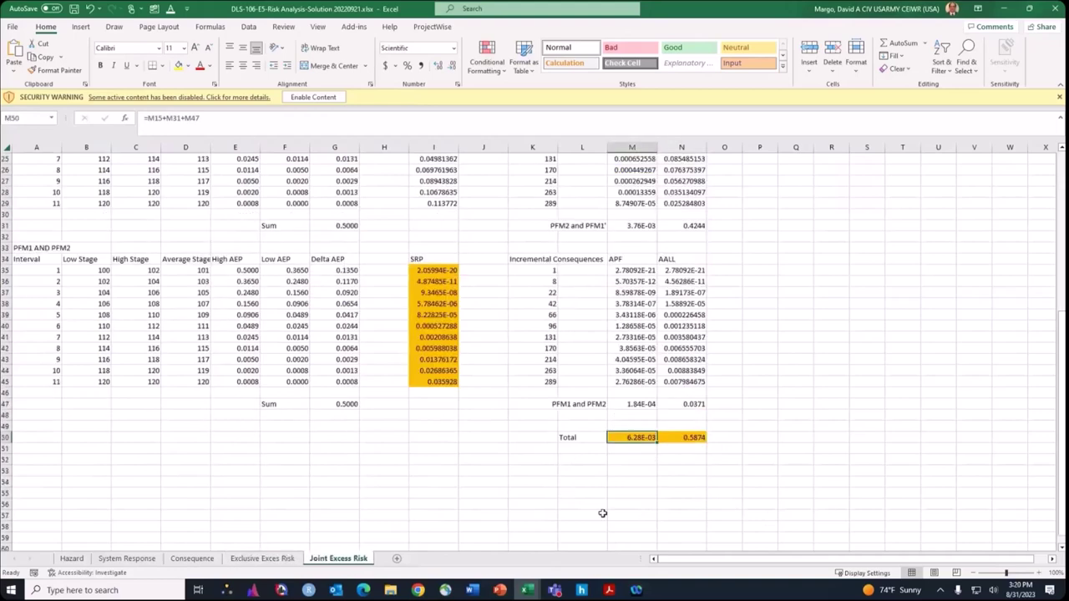
pyautogui.click(693, 438)
pyautogui.click(783, 461)
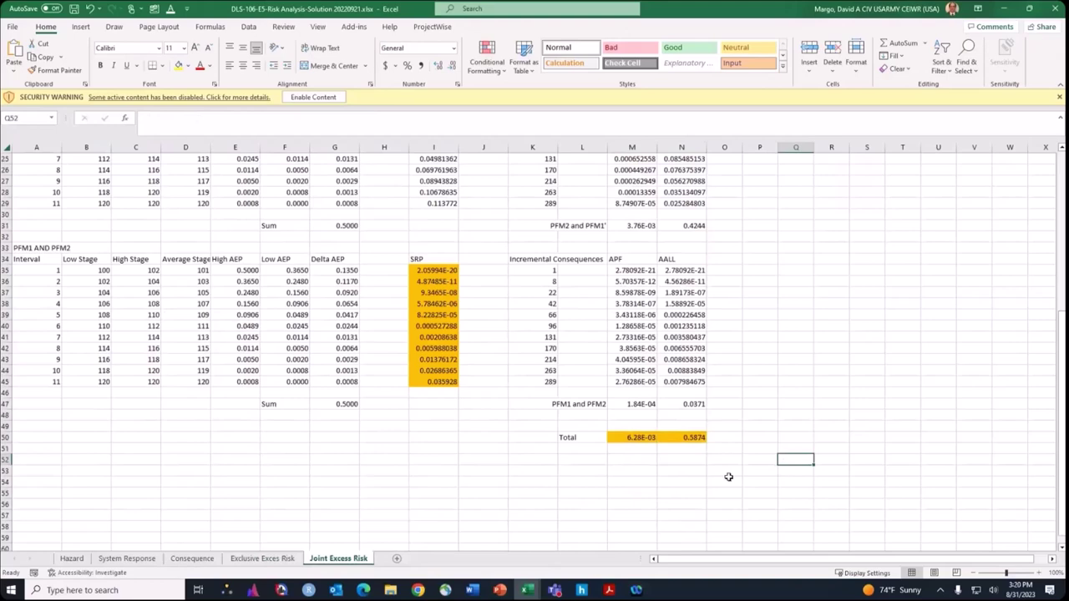
# Step: Review the exclusive APF and AALL totals together in M34:N34, then go back to the totals on the Joint Excess Risk worksheet
pyautogui.click(251, 559)
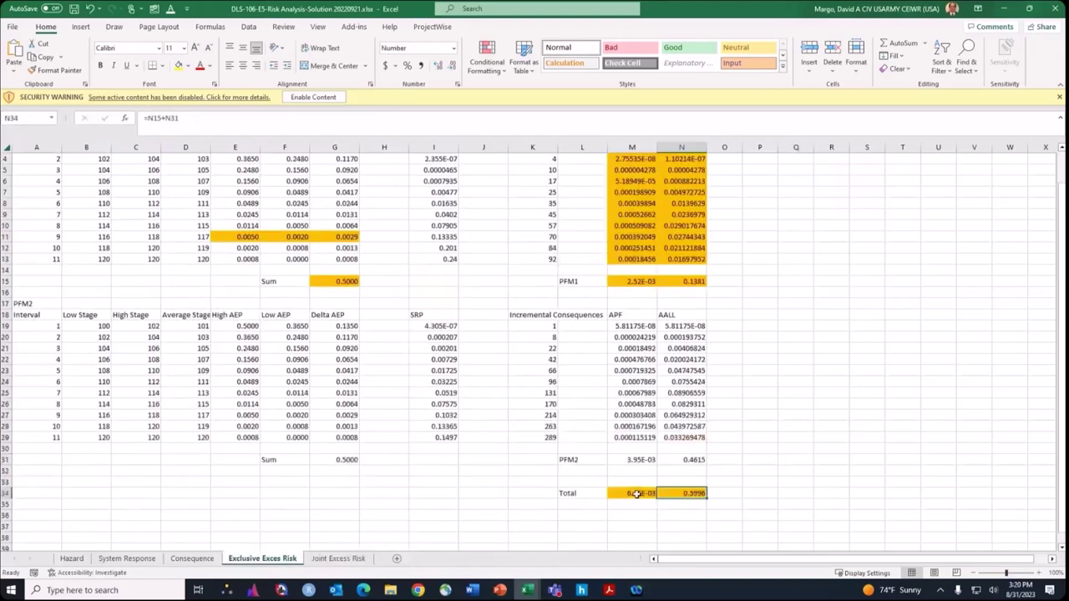
pyautogui.moveTo(637, 494); pyautogui.dragTo(671, 494)
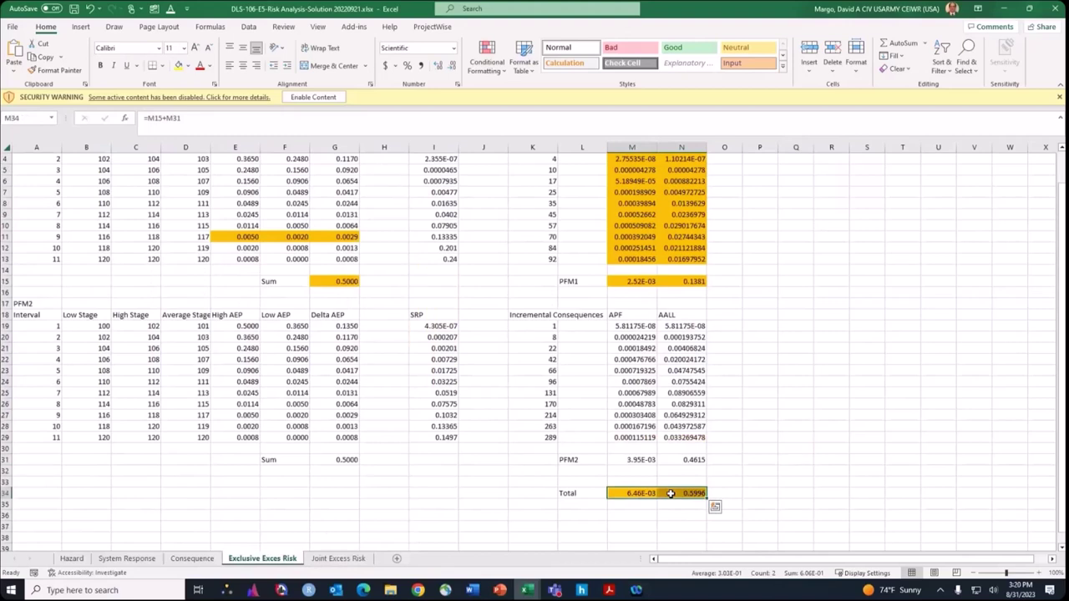
pyautogui.click(807, 480)
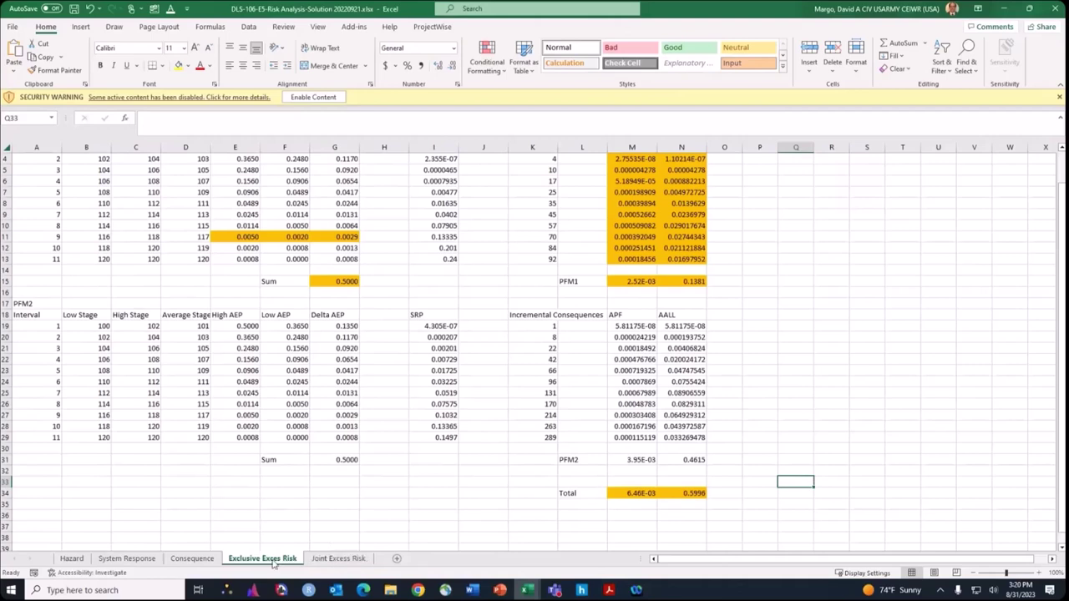
pyautogui.click(343, 560)
pyautogui.click(805, 426)
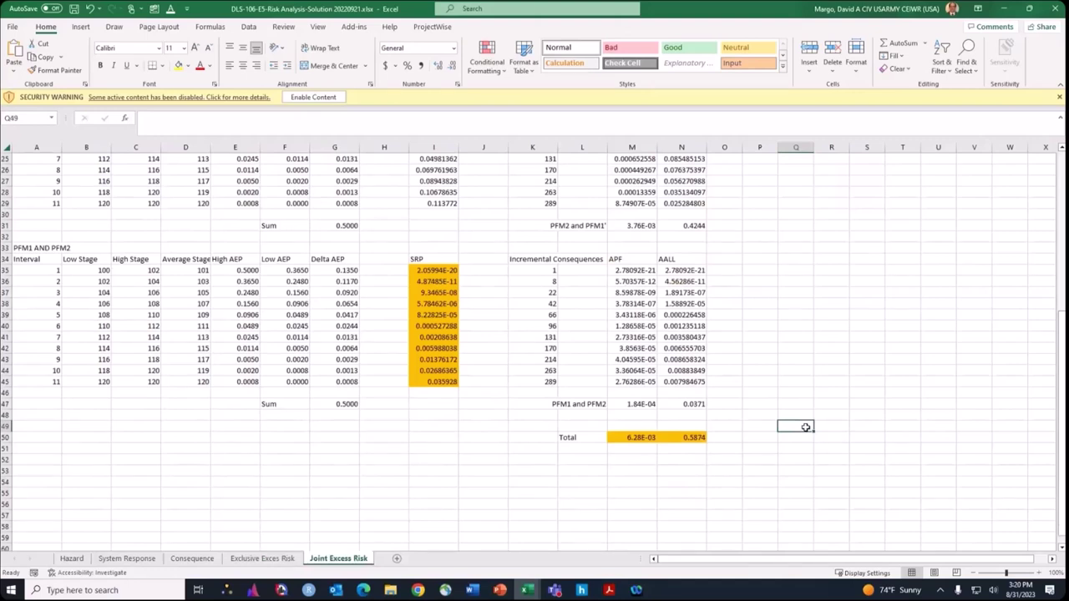
pyautogui.click(769, 391)
pyautogui.click(767, 404)
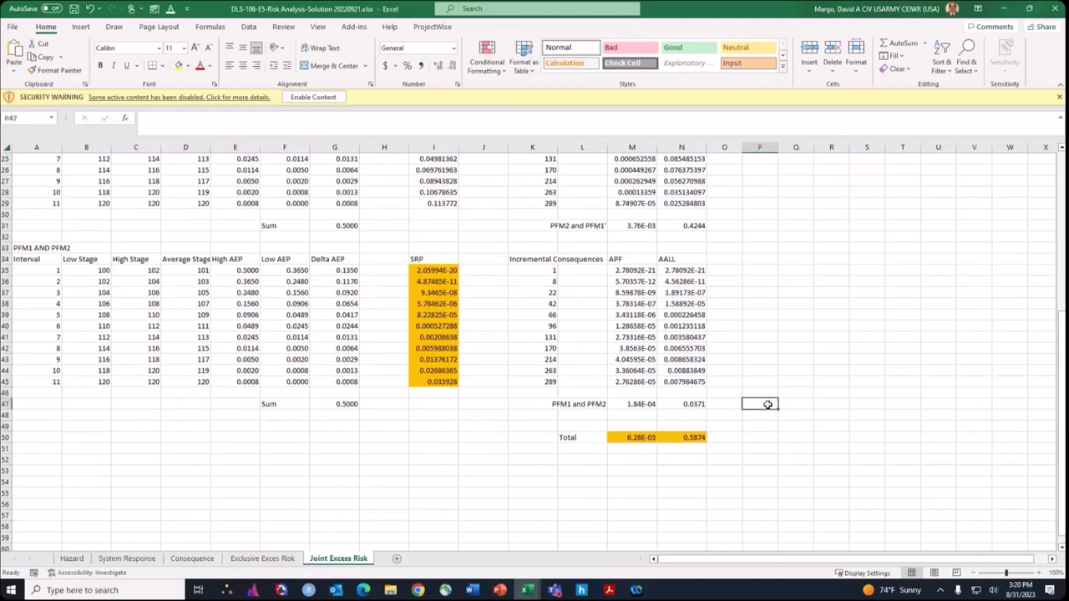